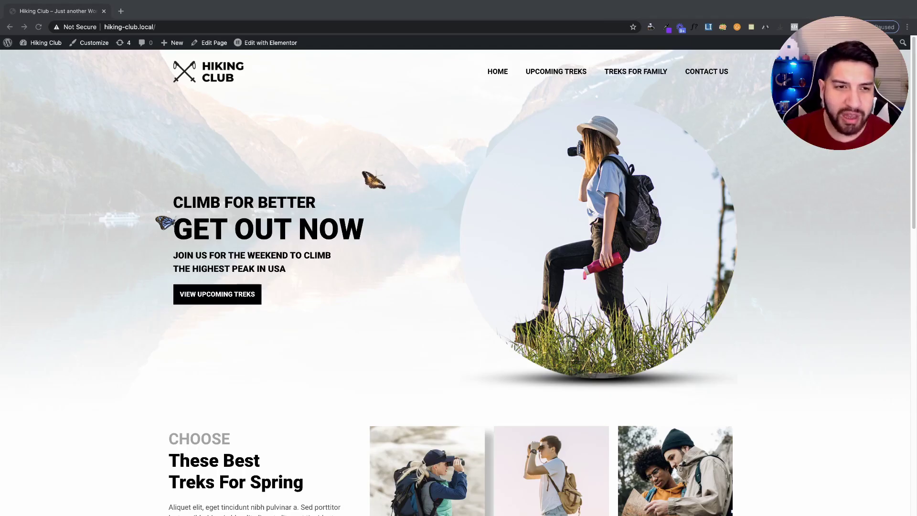
Open the Hiking Club home page in the Elementor editor
{"action": "scroll", "coordinate": [734, 319], "scroll_direction": "down", "scroll_amount": 10}
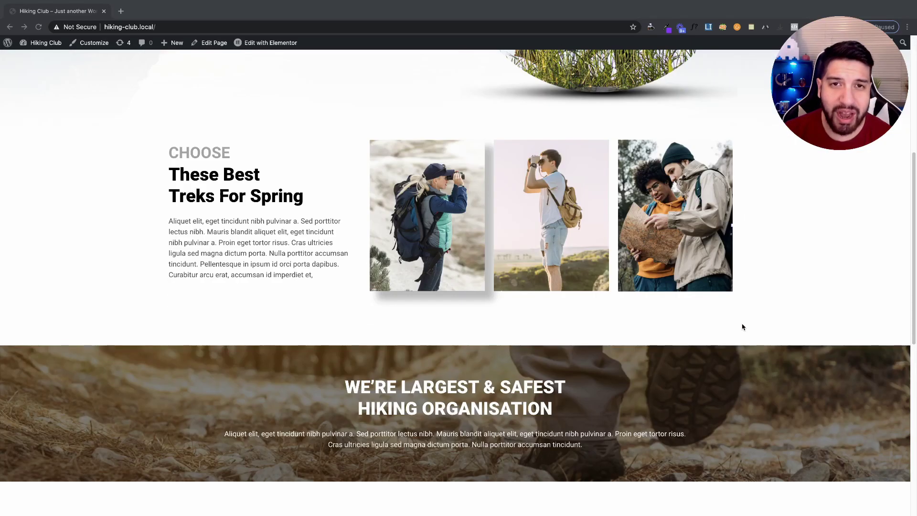
{"action": "scroll", "coordinate": [751, 323], "scroll_direction": "down", "scroll_amount": 5}
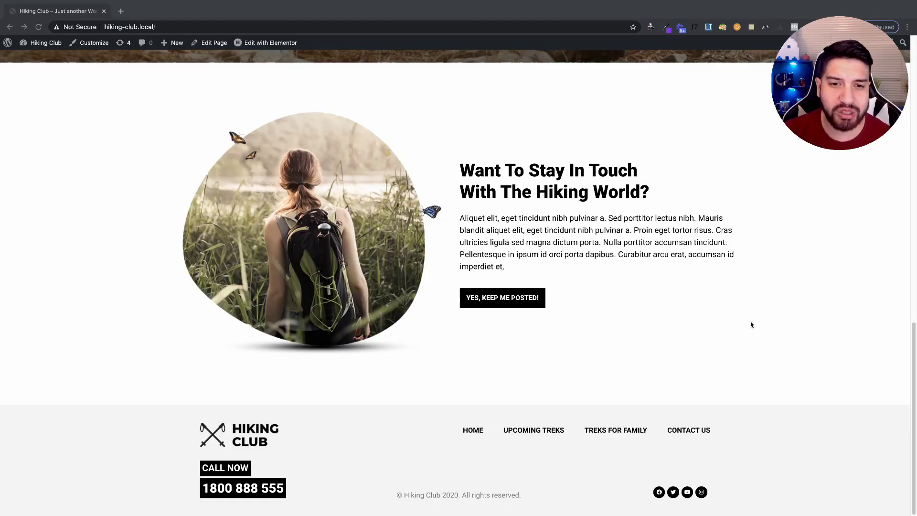
{"action": "scroll", "coordinate": [751, 321], "scroll_direction": "up", "scroll_amount": 13}
{"action": "scroll", "coordinate": [751, 324], "scroll_direction": "up", "scroll_amount": 3}
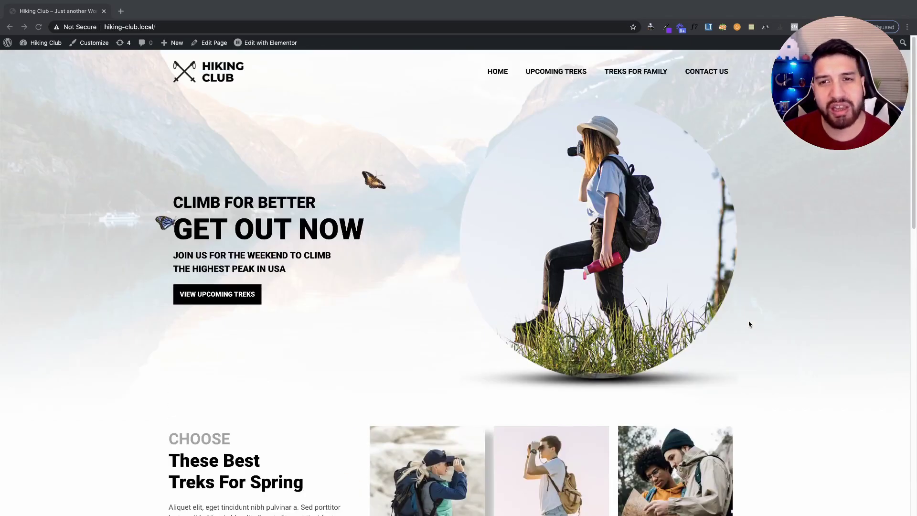
{"action": "scroll", "coordinate": [760, 326], "scroll_direction": "down", "scroll_amount": 3}
{"action": "scroll", "coordinate": [761, 326], "scroll_direction": "up", "scroll_amount": 3}
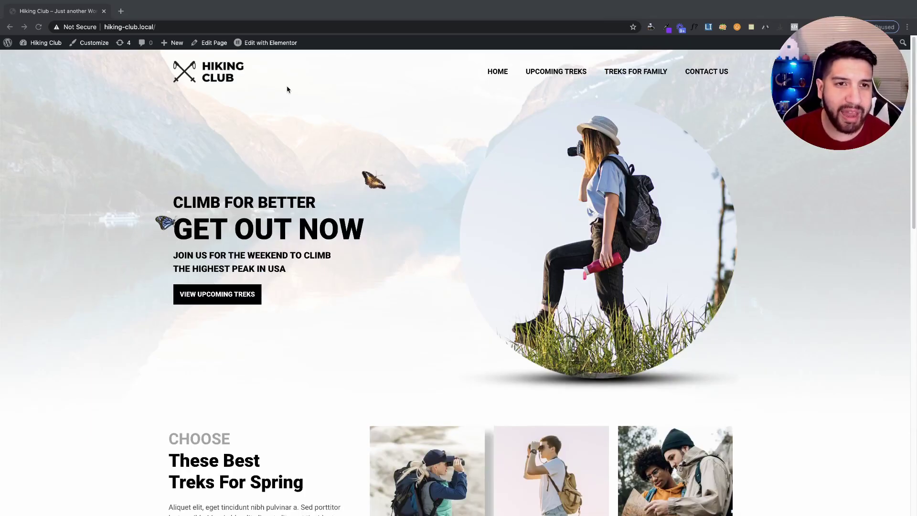
{"action": "left_click", "coordinate": [271, 43]}
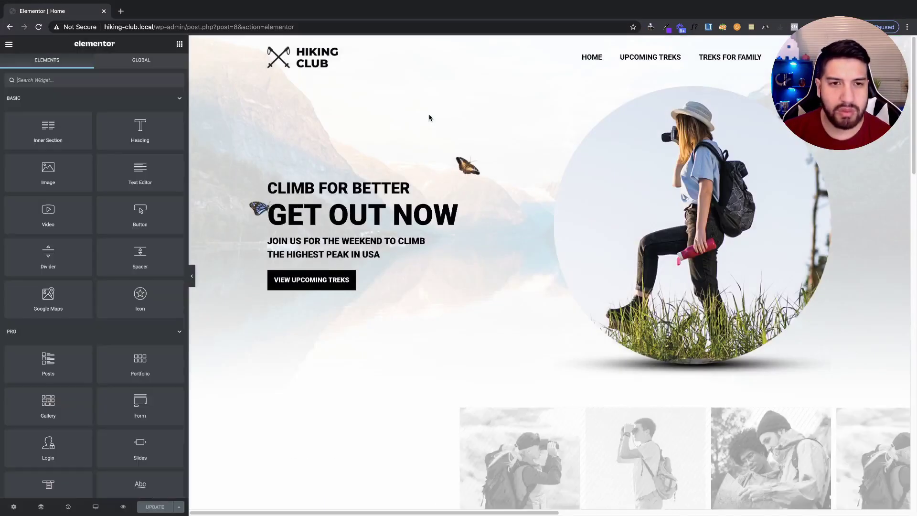
Scroll through the page sections down to the newsletter and footer
{"action": "scroll", "coordinate": [544, 214], "scroll_direction": "down", "scroll_amount": 20}
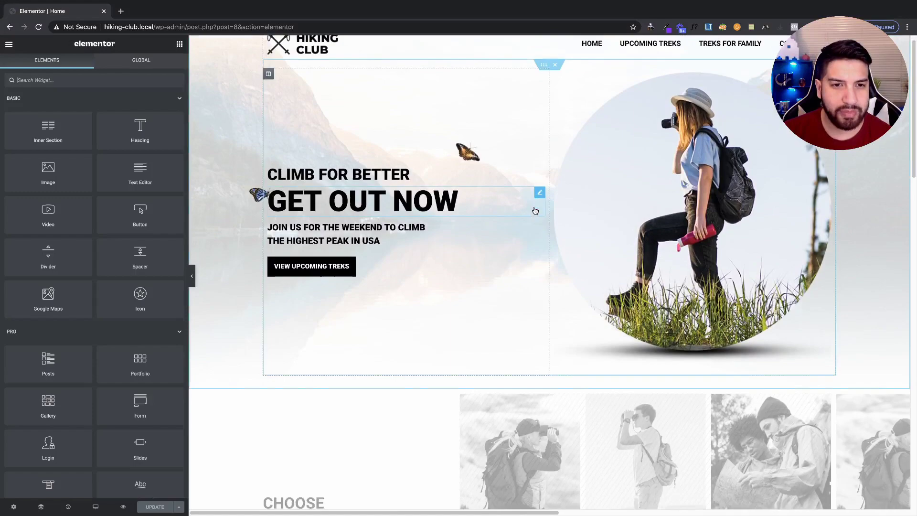
{"action": "scroll", "coordinate": [551, 230], "scroll_direction": "up", "scroll_amount": 15}
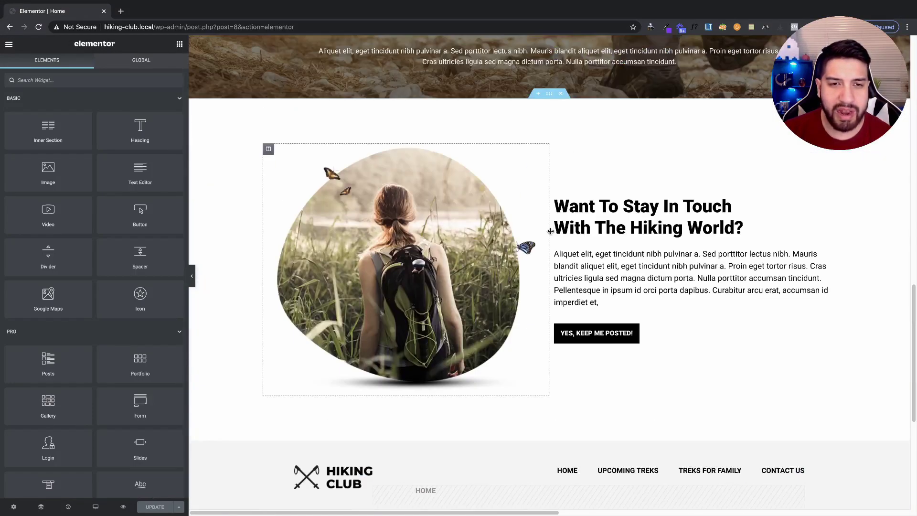
{"action": "scroll", "coordinate": [554, 233], "scroll_direction": "down", "scroll_amount": 12}
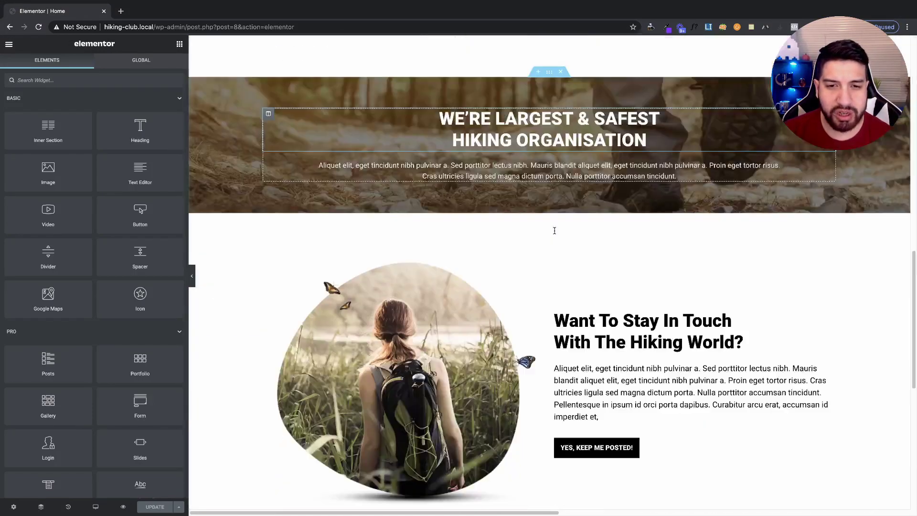
{"action": "scroll", "coordinate": [571, 306], "scroll_direction": "down", "scroll_amount": 5}
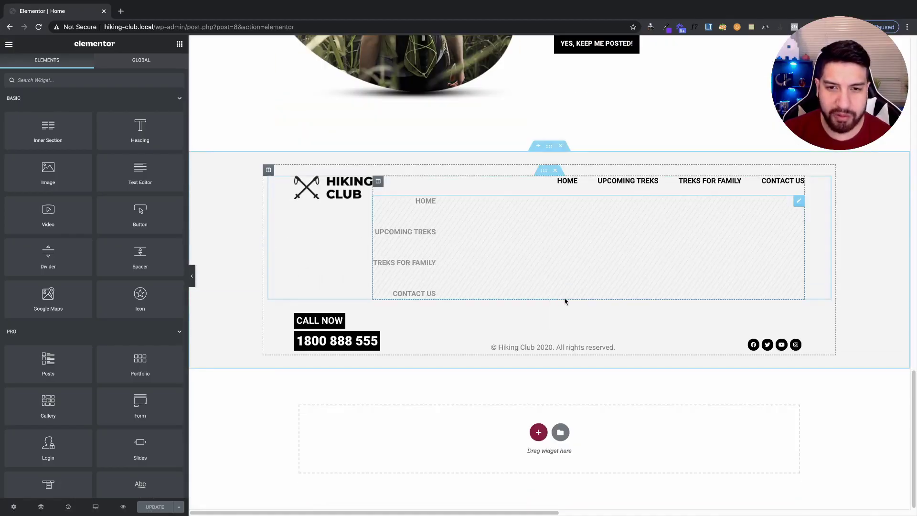
{"action": "scroll", "coordinate": [568, 303], "scroll_direction": "up", "scroll_amount": 5}
{"action": "scroll", "coordinate": [556, 295], "scroll_direction": "down", "scroll_amount": 1}
{"action": "scroll", "coordinate": [557, 295], "scroll_direction": "down", "scroll_amount": 2}
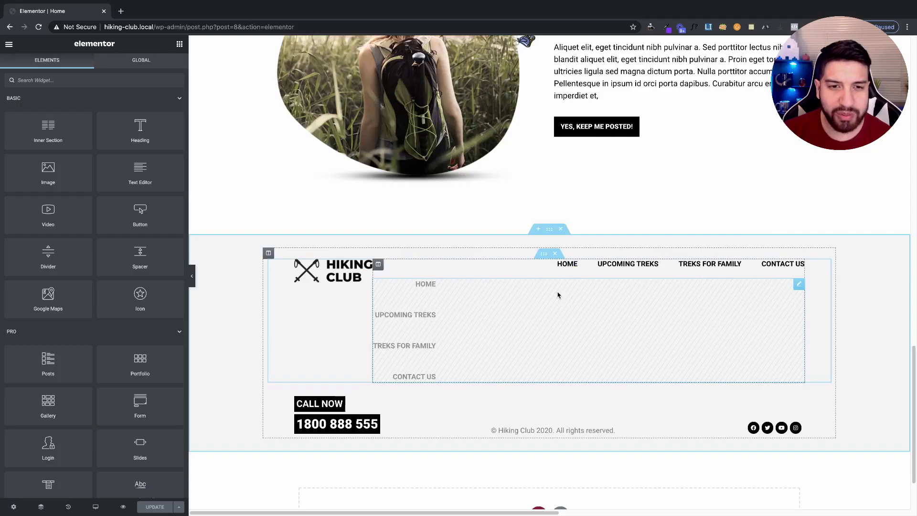
{"action": "scroll", "coordinate": [558, 294], "scroll_direction": "up", "scroll_amount": 5}
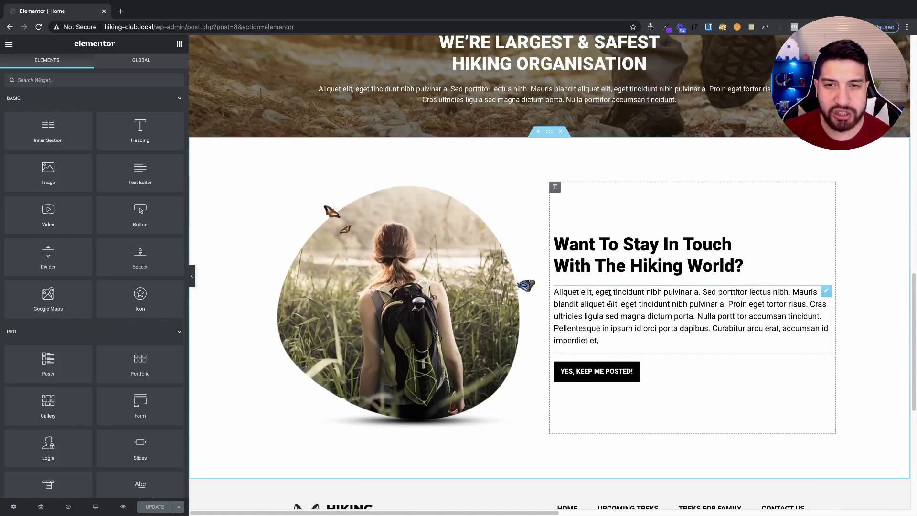
{"action": "scroll", "coordinate": [559, 294], "scroll_direction": "down", "scroll_amount": 6}
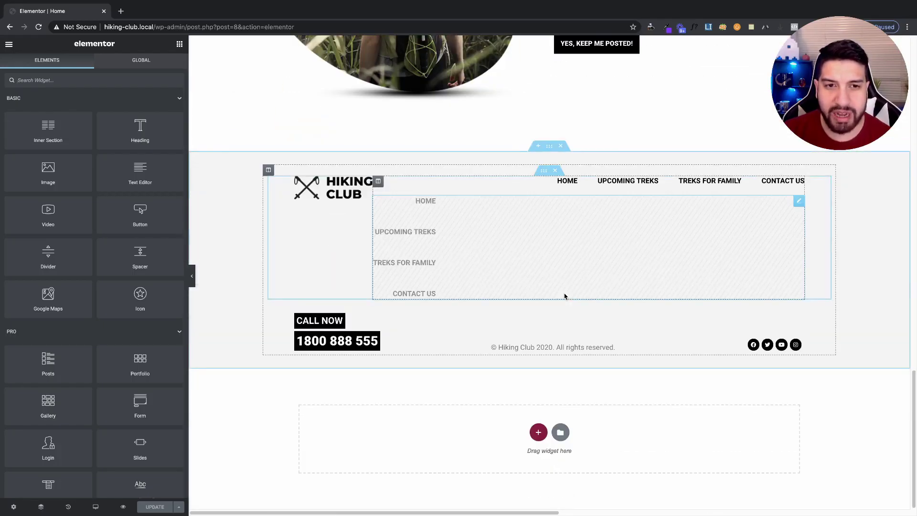
{"action": "scroll", "coordinate": [564, 294], "scroll_direction": "up", "scroll_amount": 2}
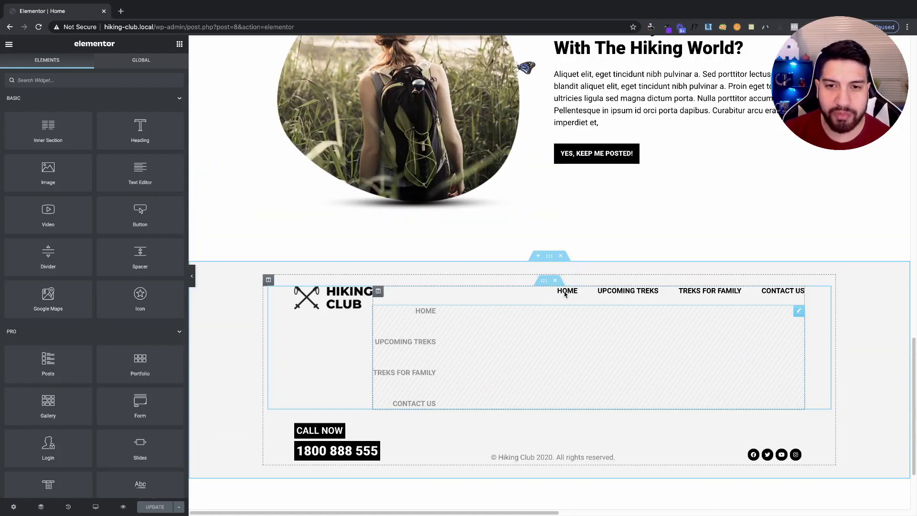
{"action": "scroll", "coordinate": [530, 260], "scroll_direction": "up", "scroll_amount": 1}
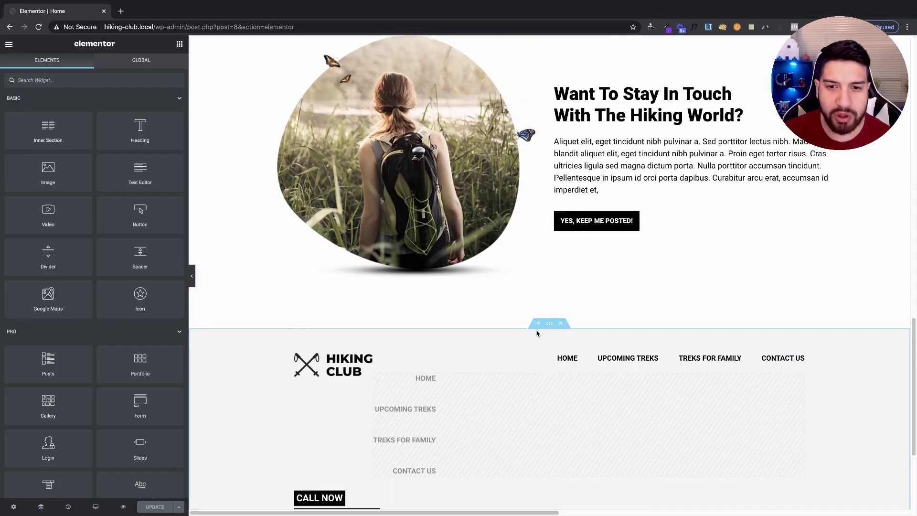
Insert a single-column section above the footer and search the widgets for 'icon'
{"action": "left_click", "coordinate": [537, 325]}
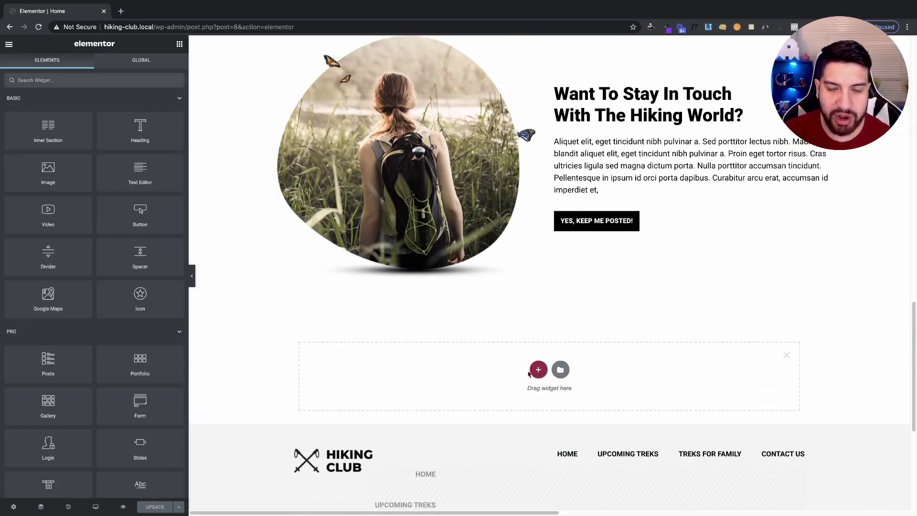
{"action": "left_click", "coordinate": [538, 370]}
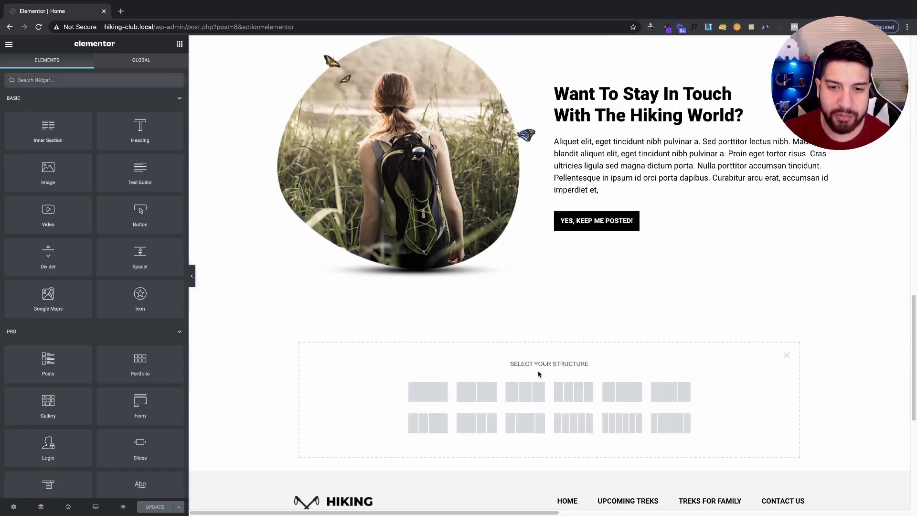
{"action": "left_click", "coordinate": [439, 395]}
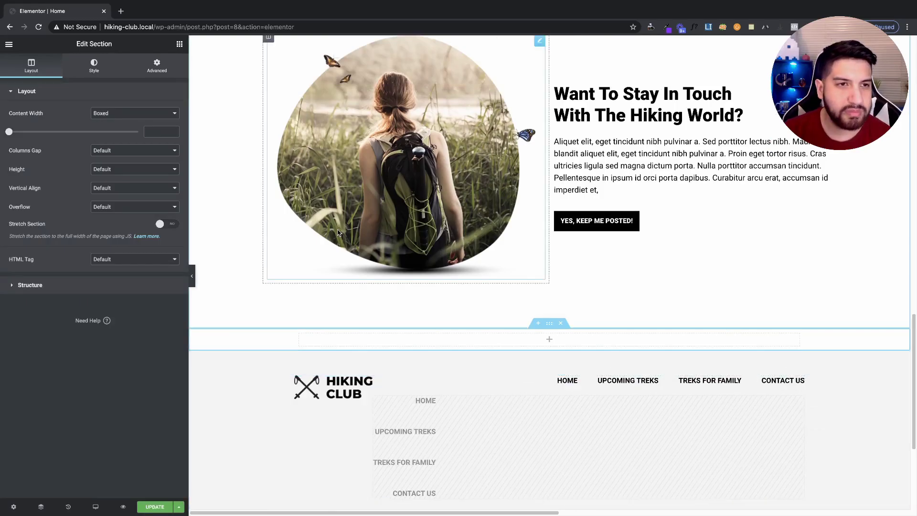
{"action": "left_click", "coordinate": [179, 44]}
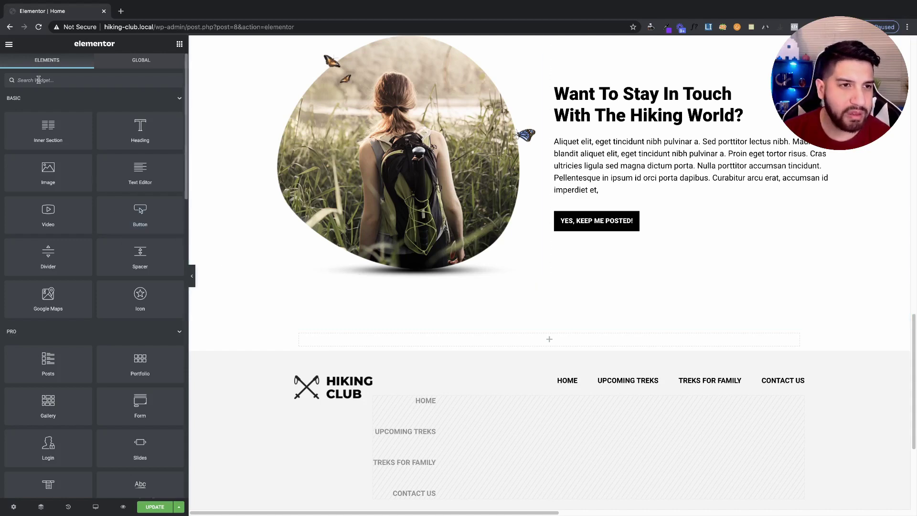
{"action": "type", "text": "icon"}
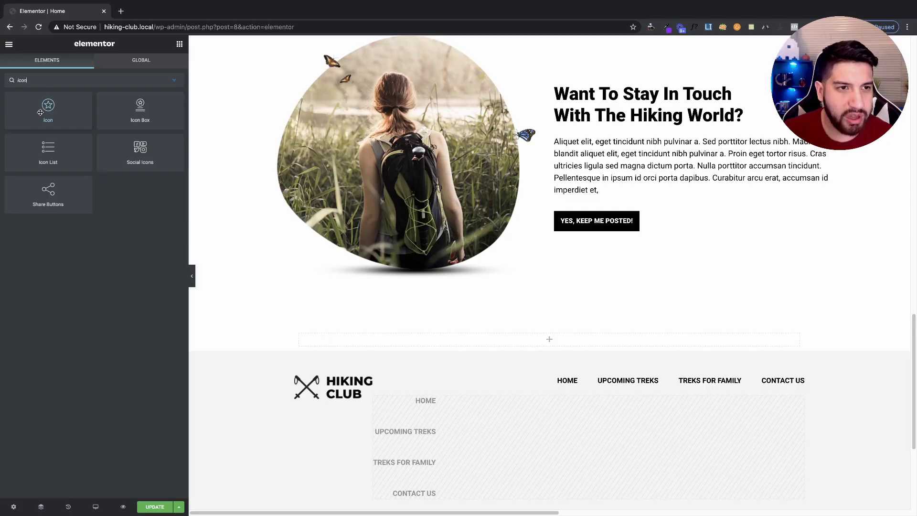
Drop an Icon widget into the new section and replace its star with the circled up-arrow
{"action": "left_click_drag", "start_coordinate": [48, 109], "coordinate": [545, 343]}
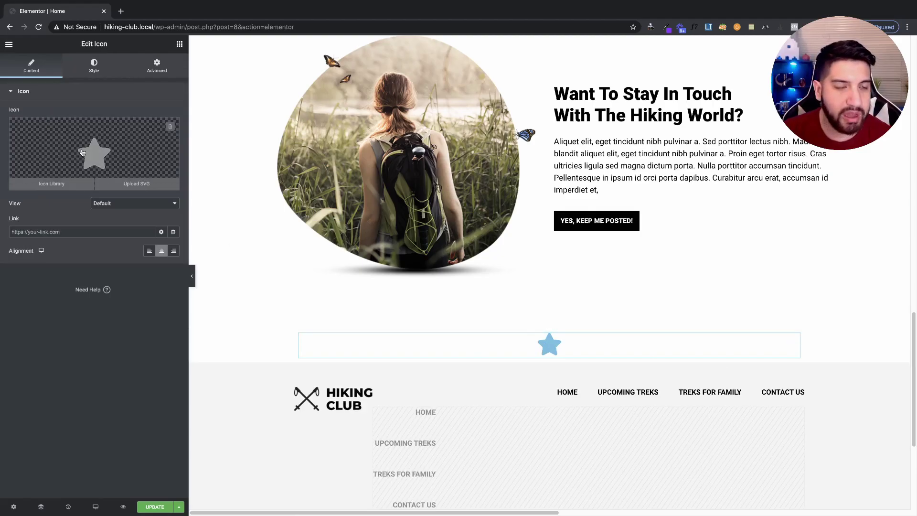
{"action": "left_click", "coordinate": [93, 161]}
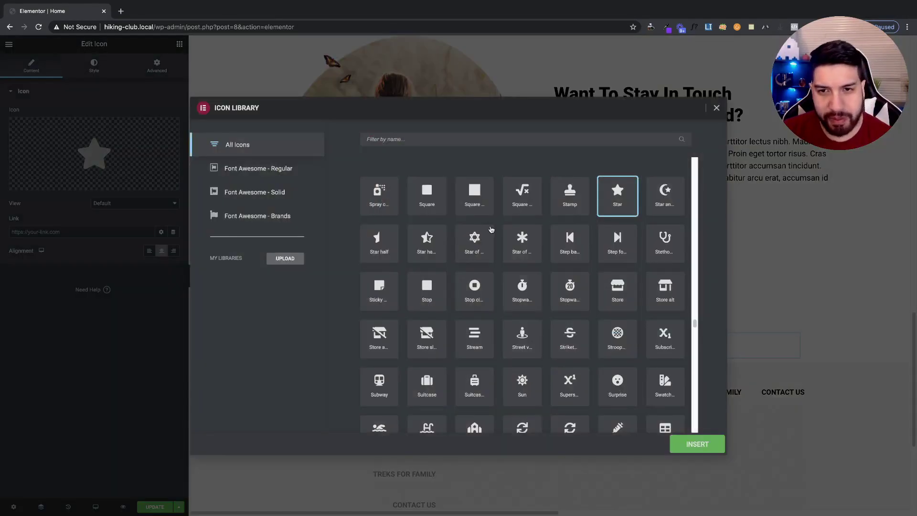
{"action": "left_click", "coordinate": [461, 141]}
{"action": "type", "text": "arro"}
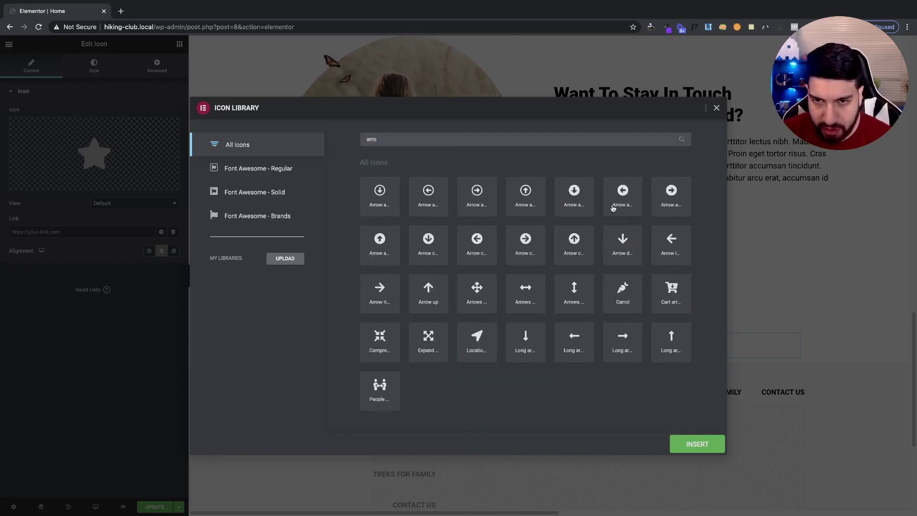
{"action": "left_click", "coordinate": [380, 244]}
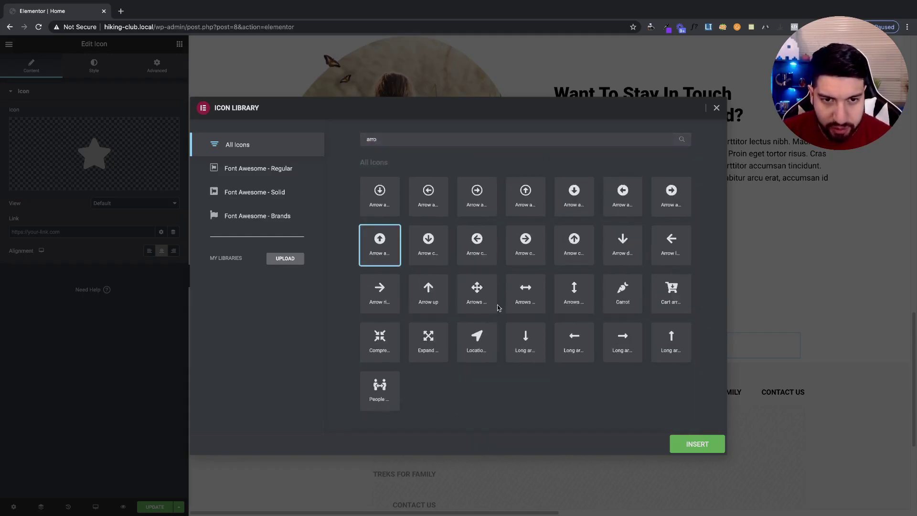
{"action": "left_click", "coordinate": [705, 443]}
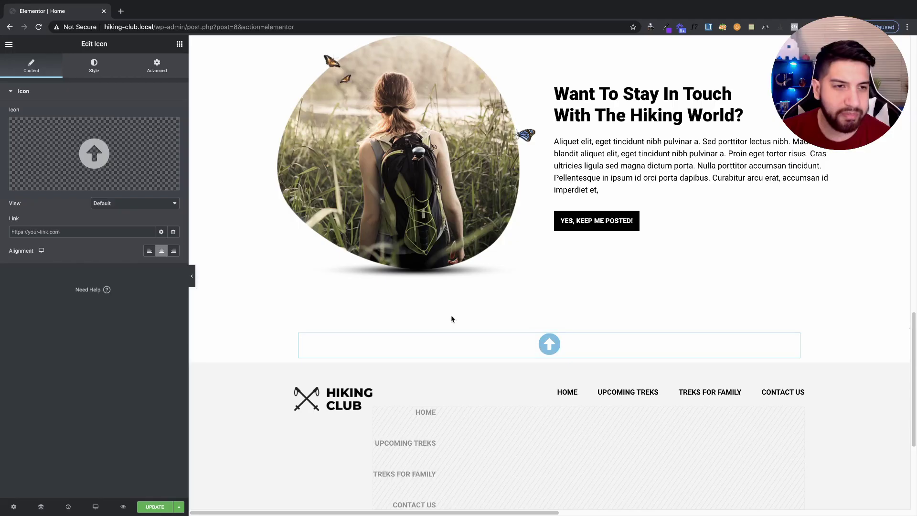
{"action": "mouse_move", "coordinate": [111, 140]}
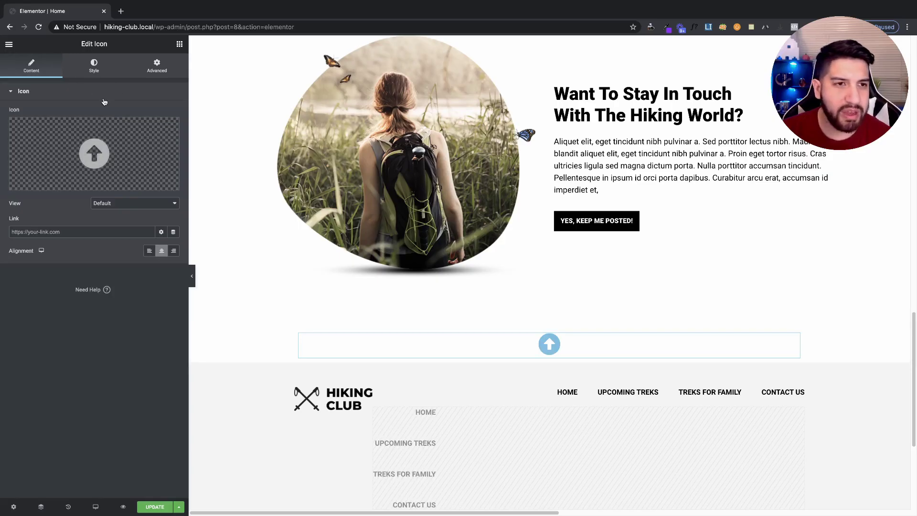
{"action": "left_click", "coordinate": [93, 69]}
{"action": "left_click", "coordinate": [61, 68]}
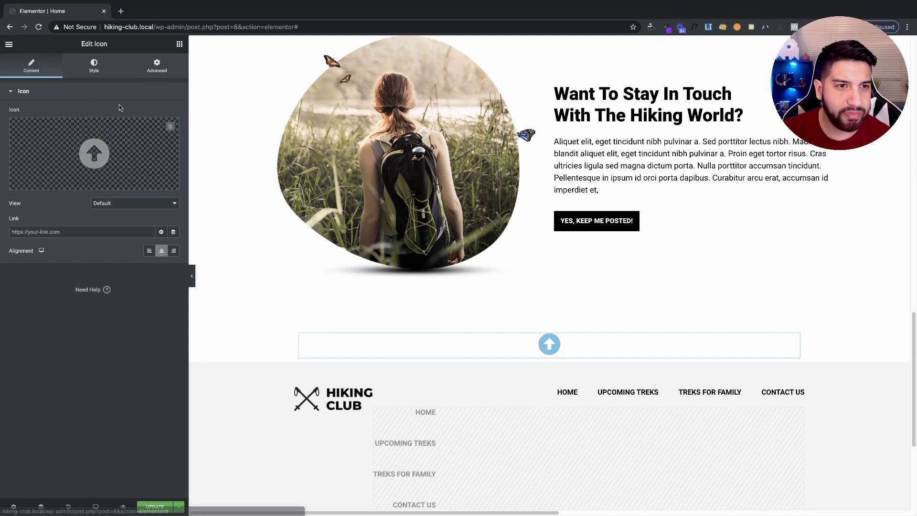
Set the up-arrow icon's primary colour to black (#000000)
{"action": "left_click", "coordinate": [98, 72]}
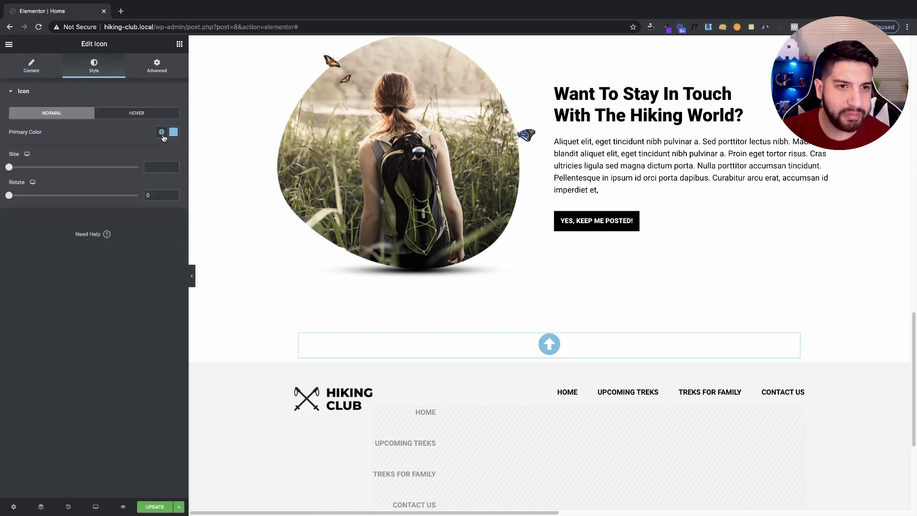
{"action": "left_click", "coordinate": [162, 135]}
{"action": "left_click", "coordinate": [173, 132]}
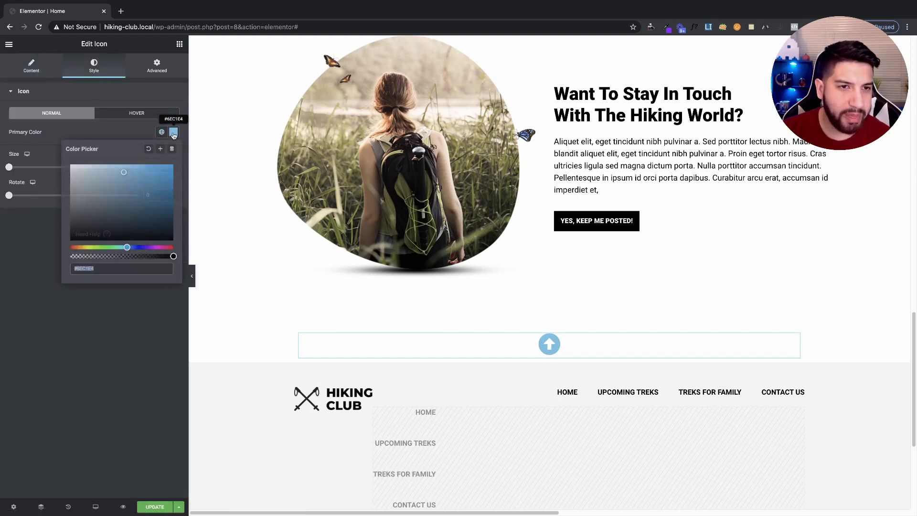
{"action": "scroll", "coordinate": [603, 262], "scroll_direction": "up", "scroll_amount": 3}
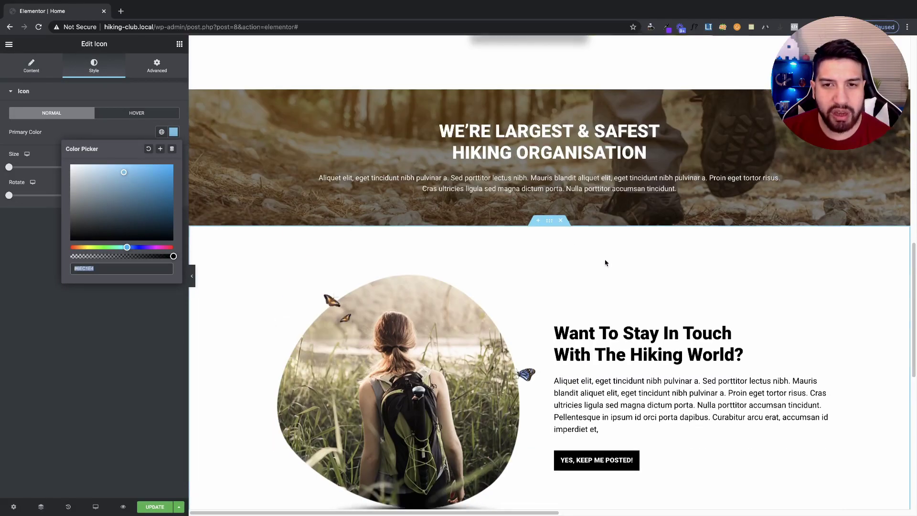
{"action": "scroll", "coordinate": [603, 262], "scroll_direction": "down", "scroll_amount": 3}
{"action": "mouse_move", "coordinate": [169, 242]}
{"action": "left_mouse_down"}
{"action": "mouse_move", "coordinate": [134, 217]}
{"action": "mouse_move", "coordinate": [44, 261]}
{"action": "left_mouse_up"}
{"action": "left_click", "coordinate": [18, 303]}
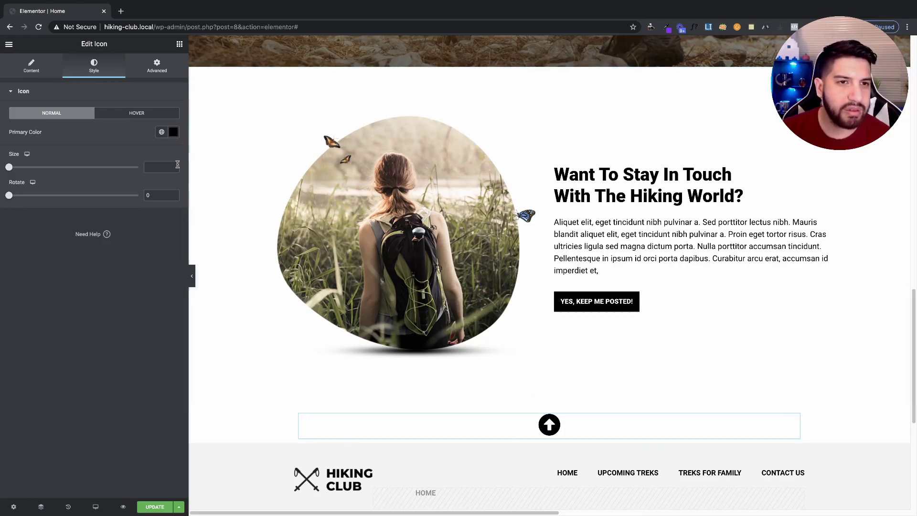
Set the icon's width to Inline (auto) and its position to Fixed
{"action": "left_click", "coordinate": [157, 67]}
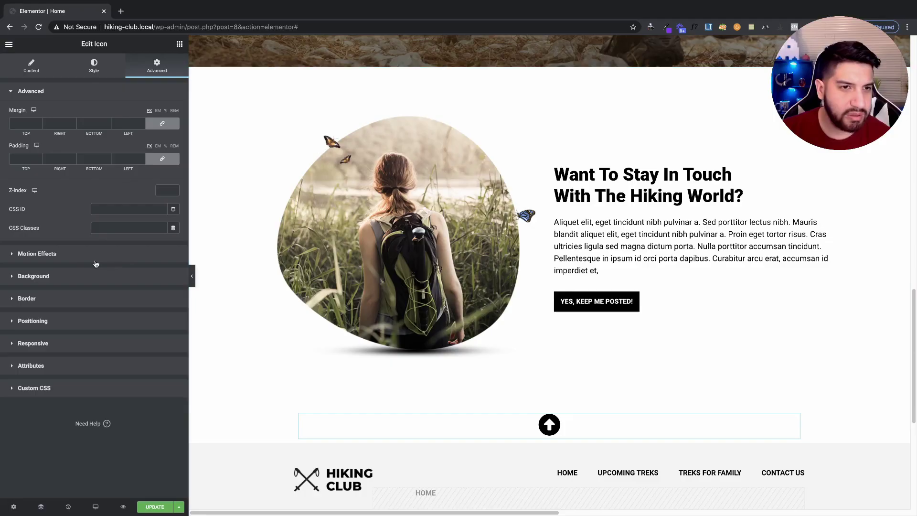
{"action": "left_click", "coordinate": [47, 322]}
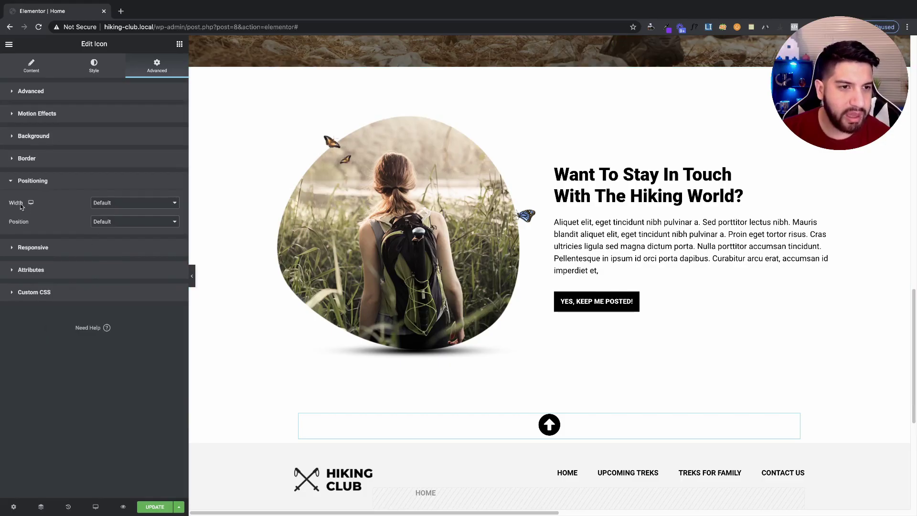
{"action": "left_click", "coordinate": [112, 205]}
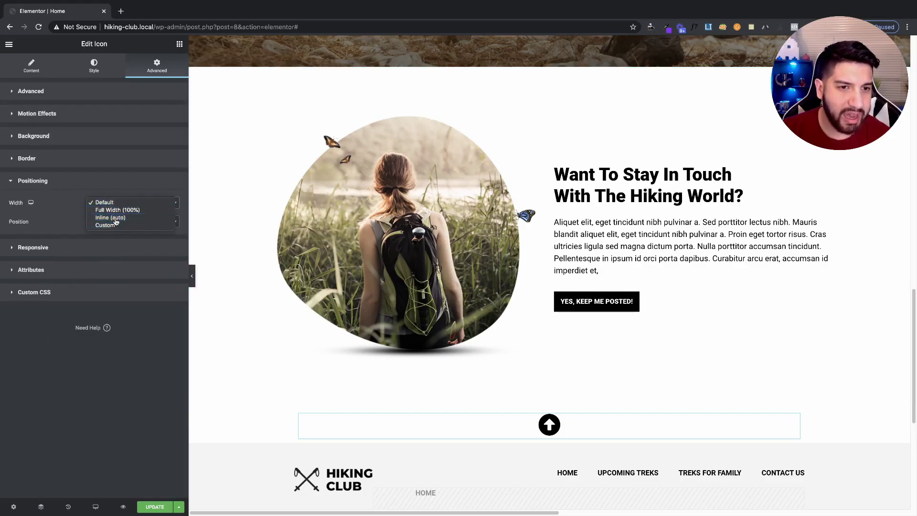
{"action": "left_click", "coordinate": [114, 220]}
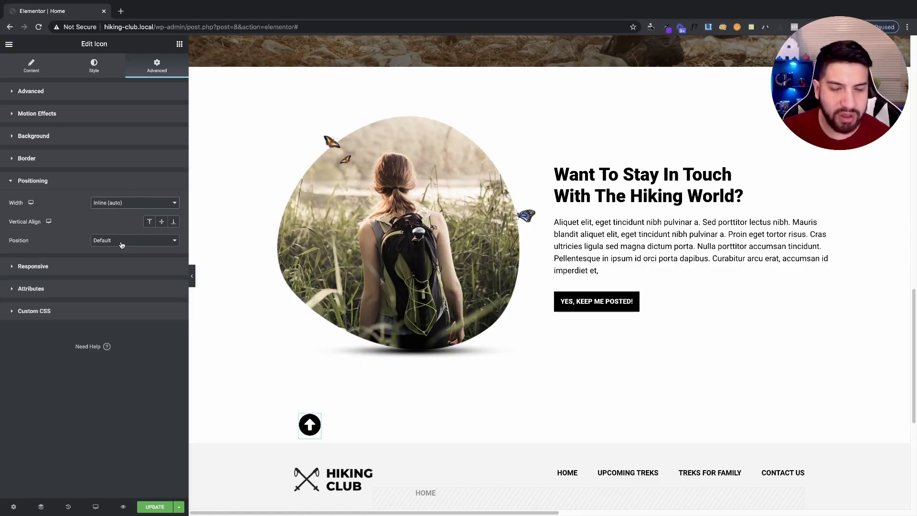
{"action": "left_click", "coordinate": [121, 245]}
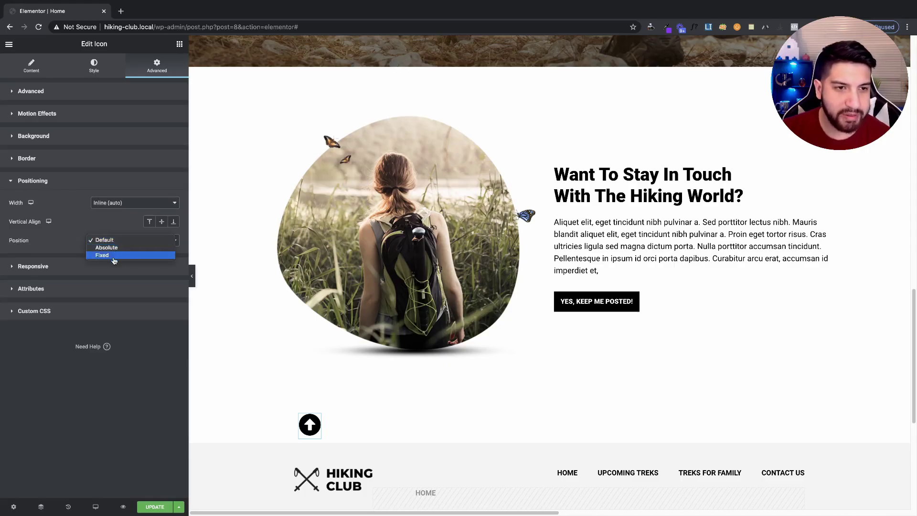
{"action": "left_click", "coordinate": [114, 258]}
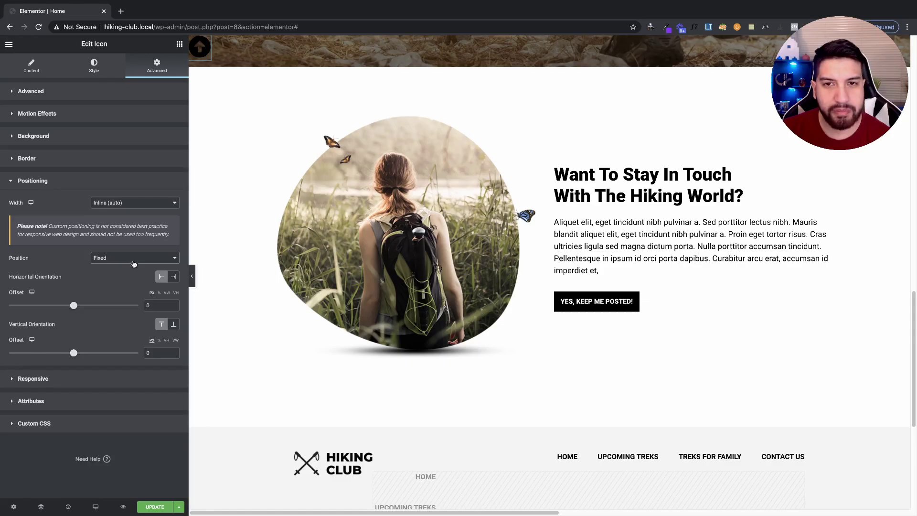
Anchor the fixed icon to the bottom and right, then update the page
{"action": "scroll", "coordinate": [702, 358], "scroll_direction": "down", "scroll_amount": 1}
{"action": "scroll", "coordinate": [702, 357], "scroll_direction": "down", "scroll_amount": 5}
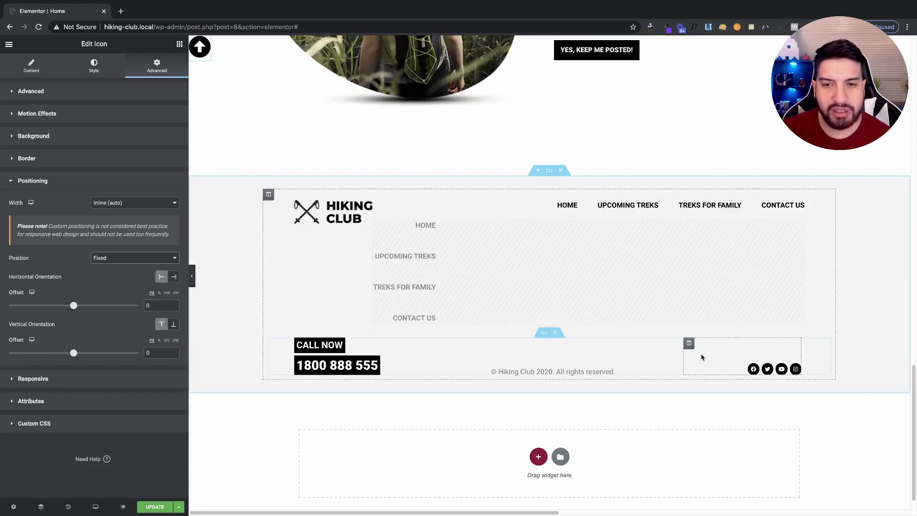
{"action": "scroll", "coordinate": [700, 358], "scroll_direction": "up", "scroll_amount": 7}
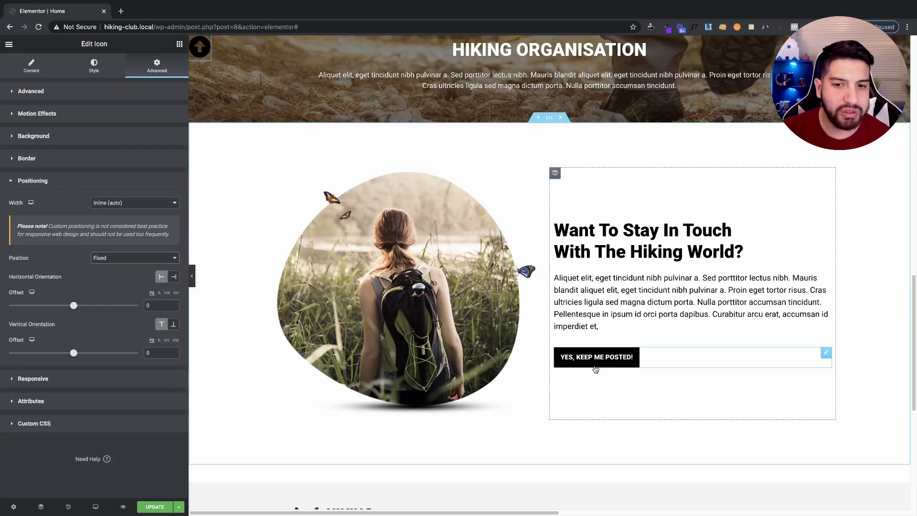
{"action": "scroll", "coordinate": [829, 358], "scroll_direction": "down", "scroll_amount": 7}
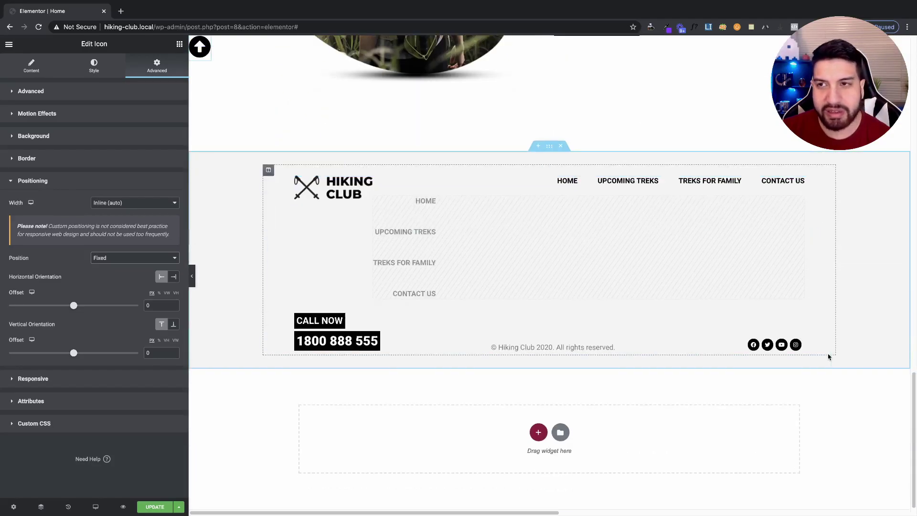
{"action": "scroll", "coordinate": [829, 358], "scroll_direction": "up", "scroll_amount": 12}
{"action": "scroll", "coordinate": [526, 420], "scroll_direction": "down", "scroll_amount": 1}
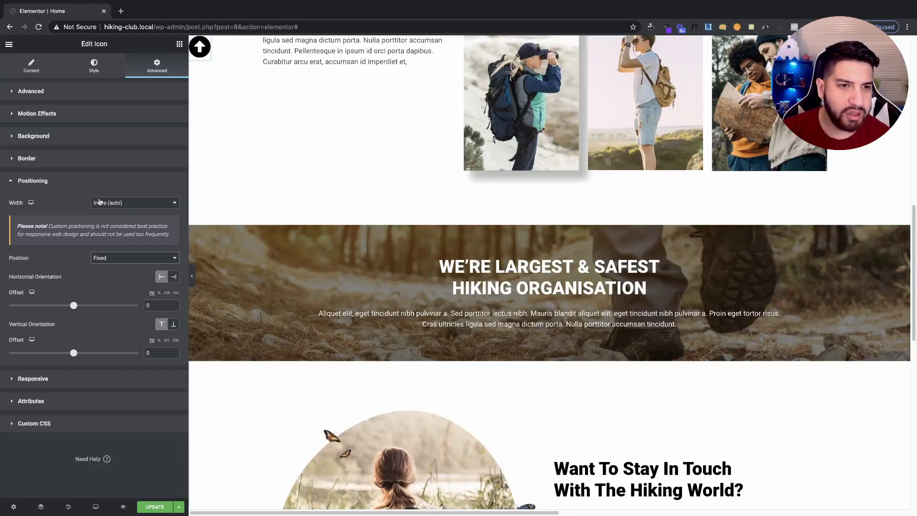
{"action": "scroll", "coordinate": [334, 334], "scroll_direction": "down", "scroll_amount": 3}
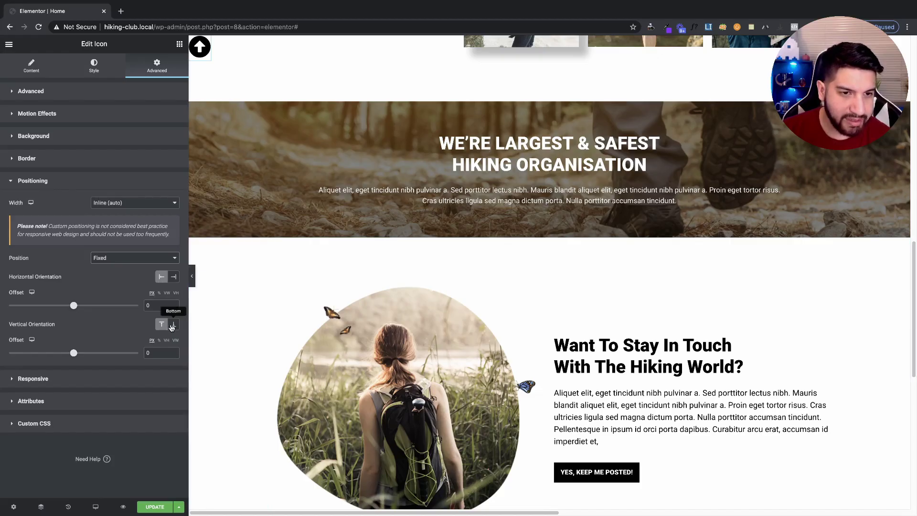
{"action": "left_click", "coordinate": [173, 325]}
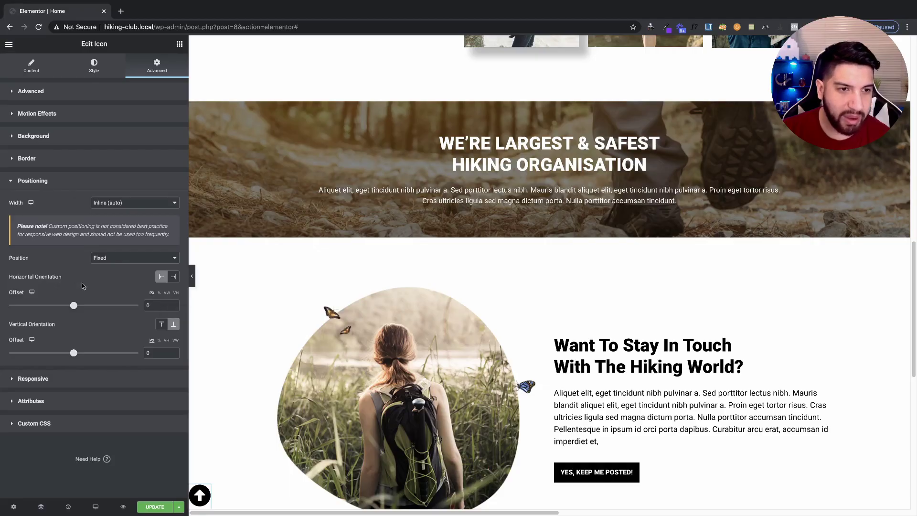
{"action": "left_click", "coordinate": [175, 279]}
{"action": "scroll", "coordinate": [645, 353], "scroll_direction": "down", "scroll_amount": 1}
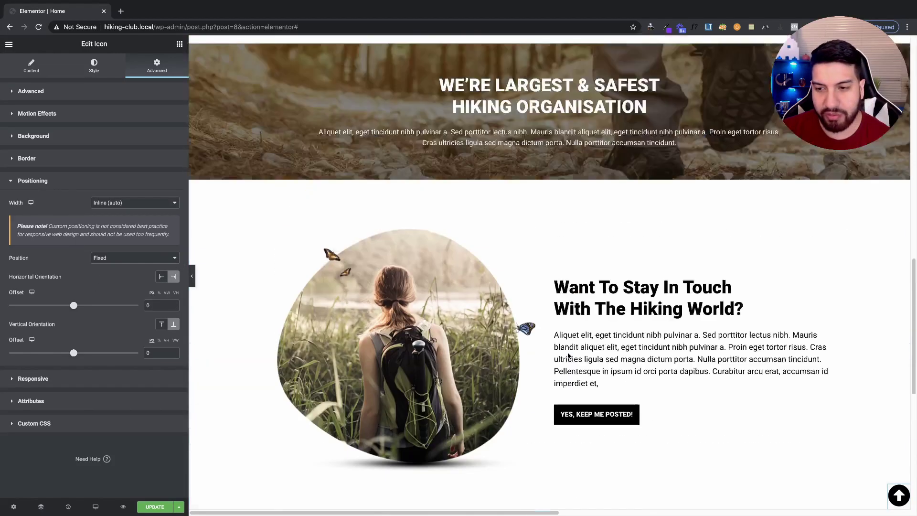
{"action": "scroll", "coordinate": [645, 353], "scroll_direction": "up", "scroll_amount": 7}
{"action": "left_click", "coordinate": [152, 506]}
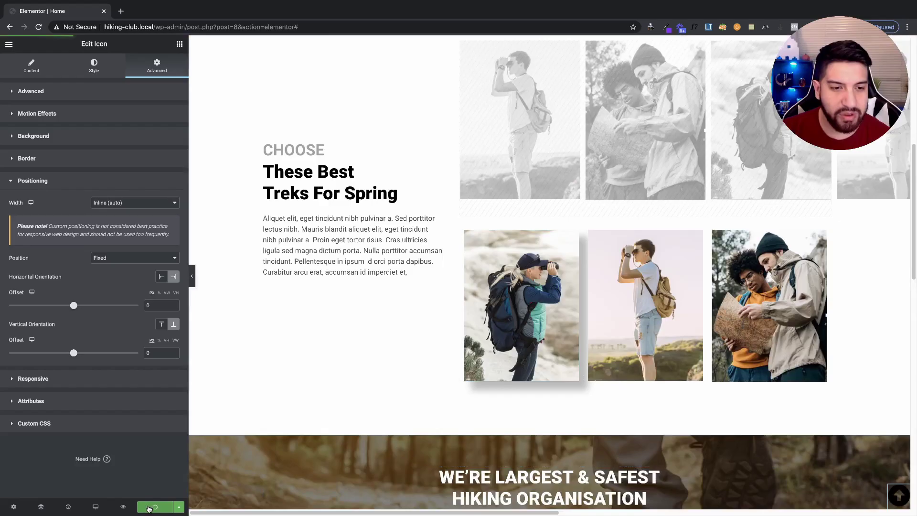
Preview the saved page in a new tab and scroll to check the arrow
{"action": "left_click", "coordinate": [123, 507]}
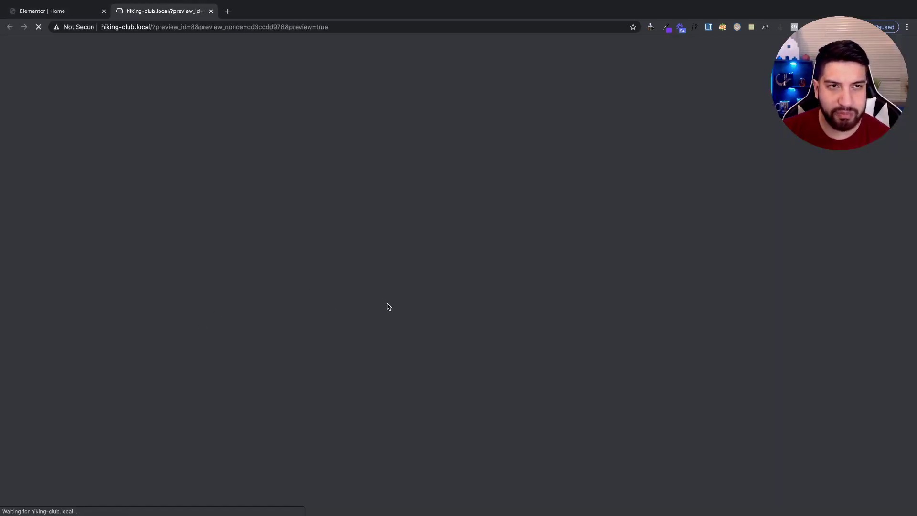
{"action": "scroll", "coordinate": [406, 306], "scroll_direction": "down", "scroll_amount": 5}
{"action": "scroll", "coordinate": [434, 315], "scroll_direction": "down", "scroll_amount": 10}
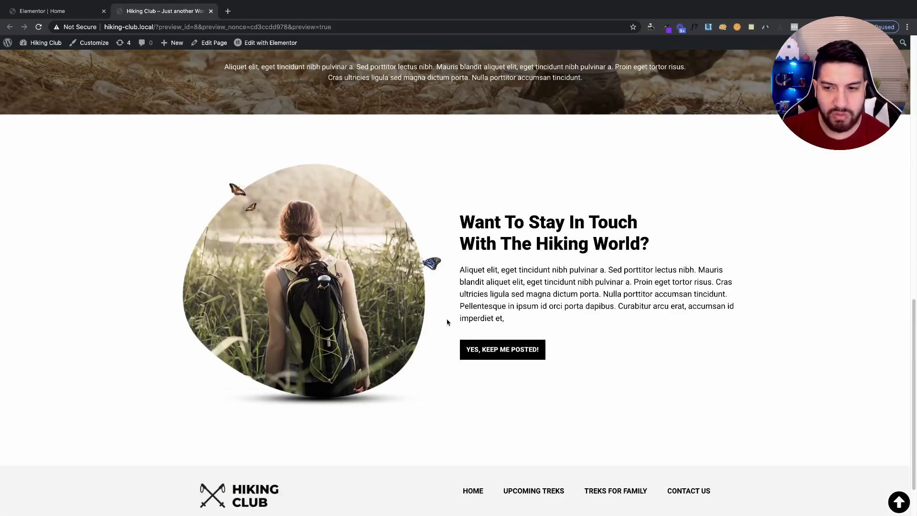
{"action": "scroll", "coordinate": [455, 322], "scroll_direction": "up", "scroll_amount": 20}
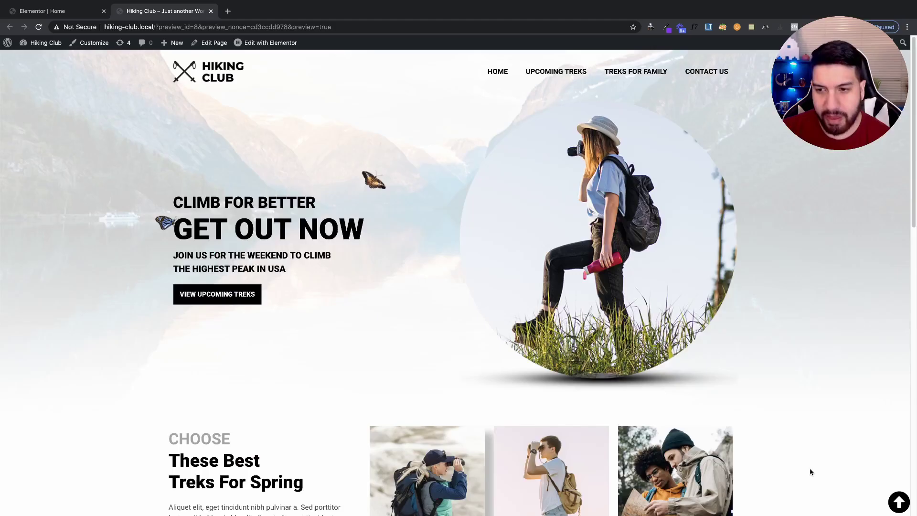
{"action": "scroll", "coordinate": [853, 469], "scroll_direction": "down", "scroll_amount": 10}
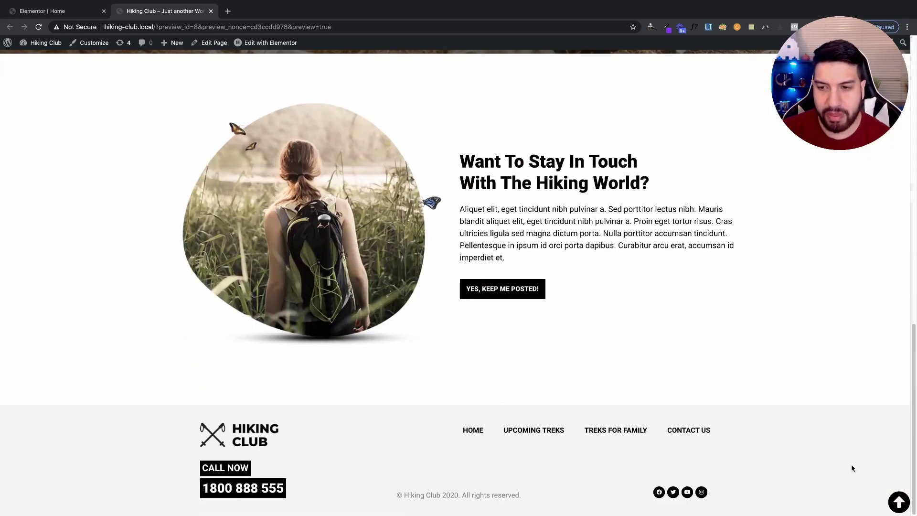
{"action": "scroll", "coordinate": [852, 468], "scroll_direction": "up", "scroll_amount": 5}
{"action": "scroll", "coordinate": [852, 469], "scroll_direction": "up", "scroll_amount": 5}
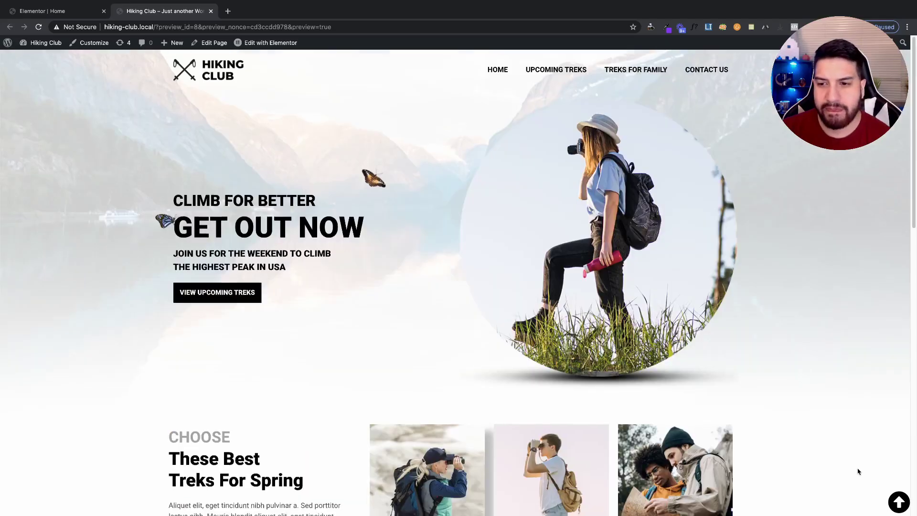
{"action": "scroll", "coordinate": [821, 474], "scroll_direction": "down", "scroll_amount": 5}
Narrow the viewport in Chrome DevTools to confirm the arrow stays bottom-right
{"action": "right_click", "coordinate": [791, 478]}
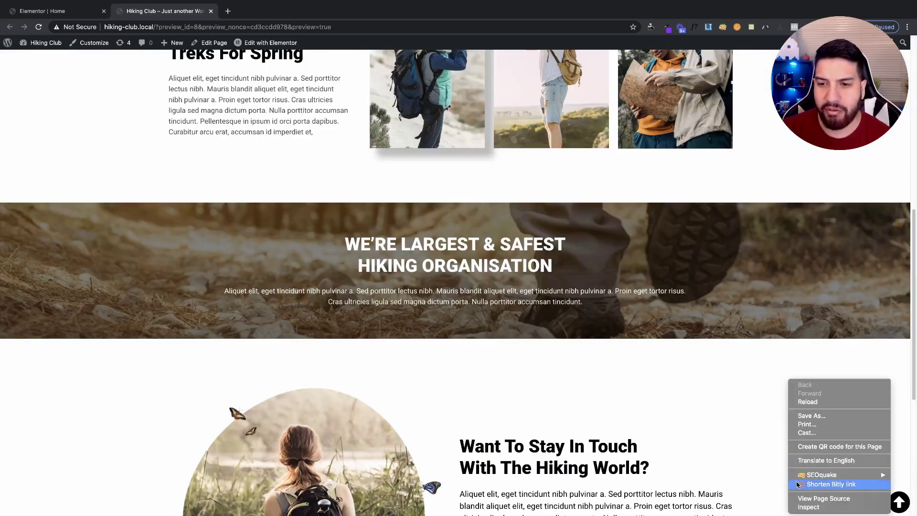
{"action": "left_click", "coordinate": [801, 507]}
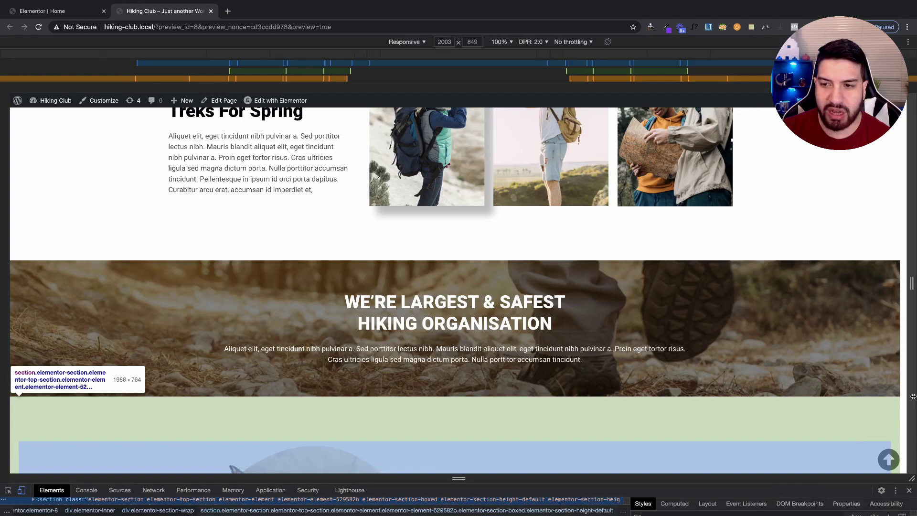
{"action": "mouse_move", "coordinate": [914, 394]}
{"action": "left_mouse_down"}
{"action": "mouse_move", "coordinate": [812, 370]}
{"action": "mouse_move", "coordinate": [570, 344]}
{"action": "mouse_move", "coordinate": [721, 353]}
{"action": "mouse_move", "coordinate": [915, 346]}
{"action": "mouse_move", "coordinate": [571, 323]}
{"action": "mouse_move", "coordinate": [826, 344]}
{"action": "mouse_move", "coordinate": [903, 363]}
{"action": "mouse_move", "coordinate": [908, 387]}
{"action": "left_mouse_up"}
{"action": "key", "text": "super+alt+i"}
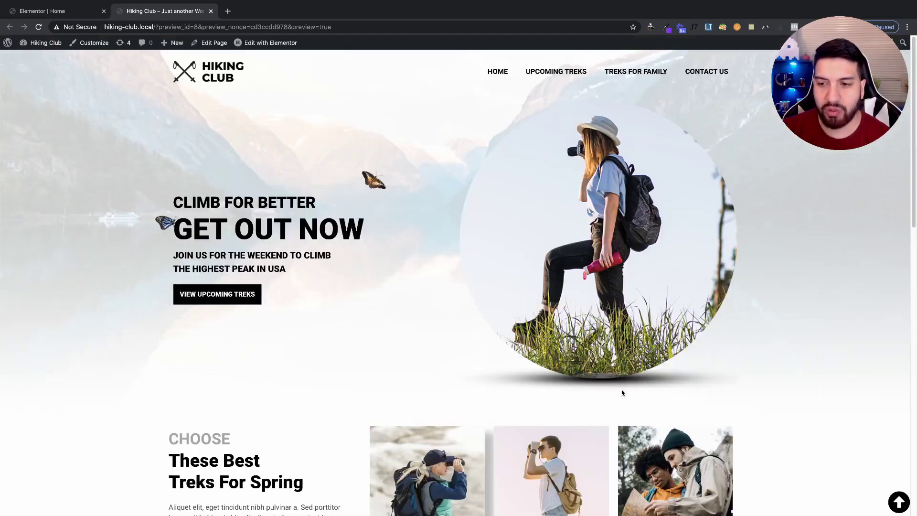
{"action": "left_click", "coordinate": [74, 13]}
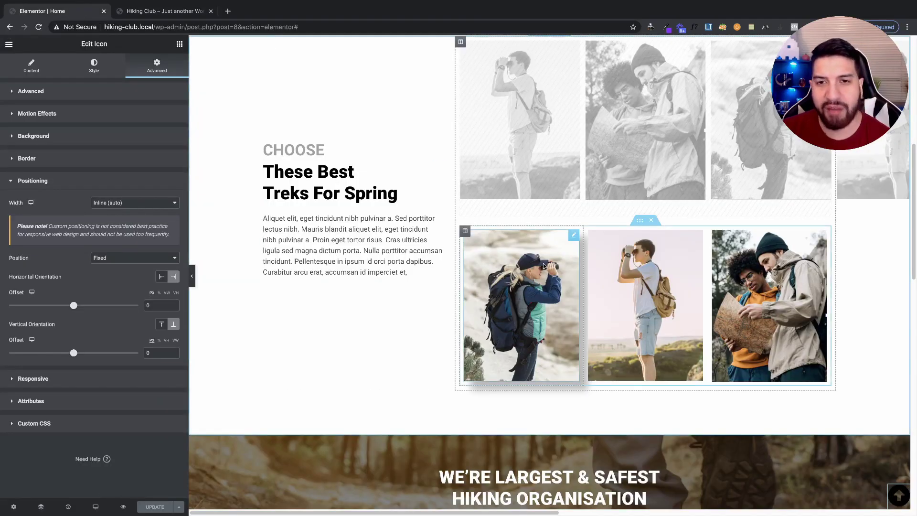
{"action": "scroll", "coordinate": [549, 260], "scroll_direction": "up", "scroll_amount": 7}
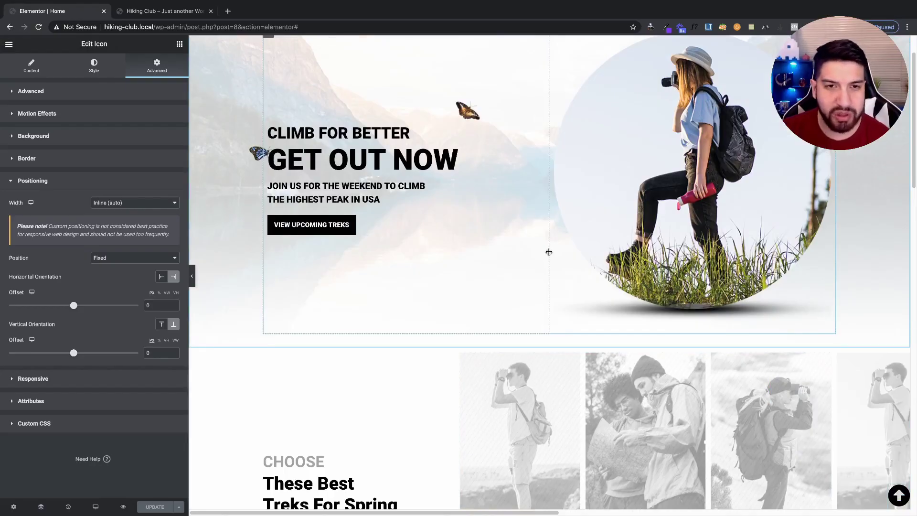
{"action": "scroll", "coordinate": [568, 268], "scroll_direction": "up", "scroll_amount": 2}
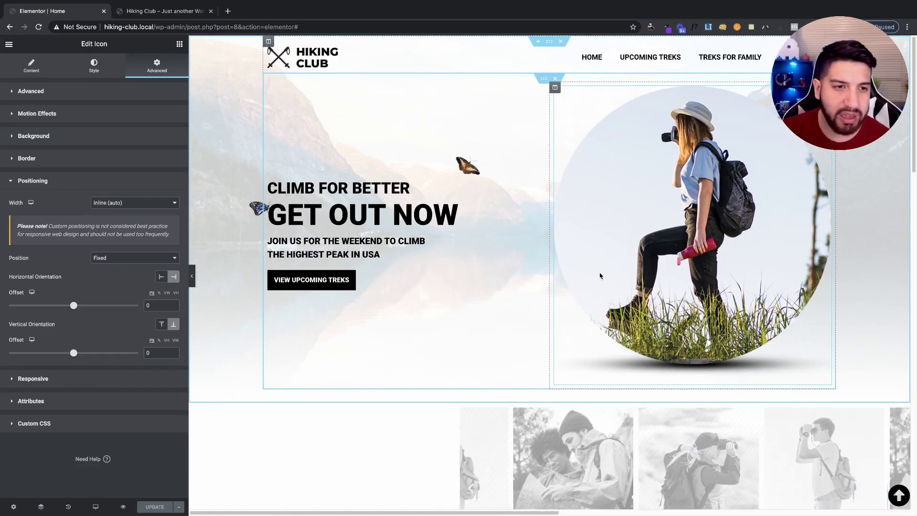
{"action": "scroll", "coordinate": [601, 272], "scroll_direction": "down", "scroll_amount": 3}
{"action": "scroll", "coordinate": [656, 292], "scroll_direction": "down", "scroll_amount": 6}
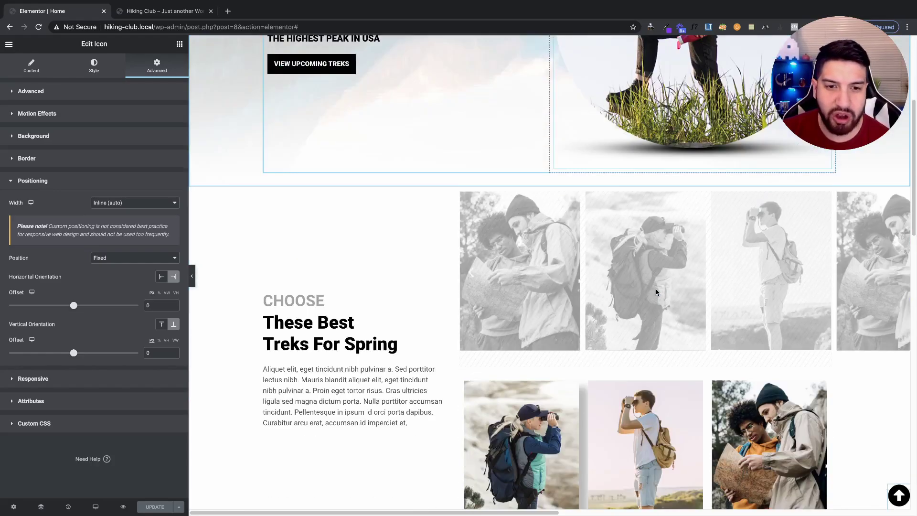
{"action": "scroll", "coordinate": [654, 290], "scroll_direction": "down", "scroll_amount": 5}
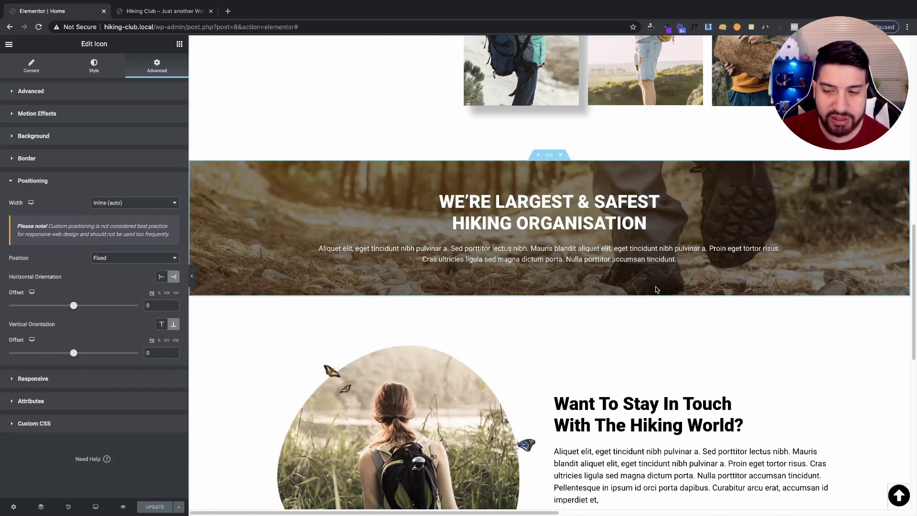
{"action": "scroll", "coordinate": [655, 289], "scroll_direction": "down", "scroll_amount": 2}
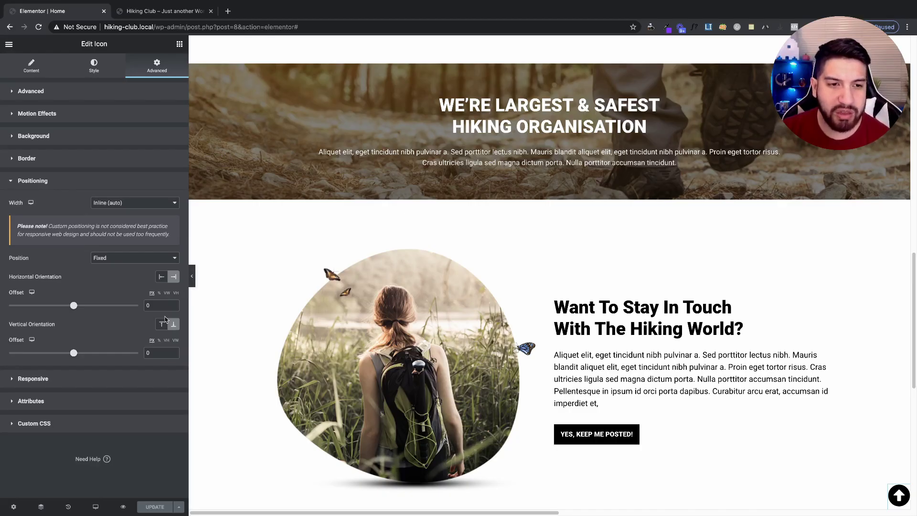
Set the icon's horizontal offset to 1 VW and vertical offset to 1 VH
{"action": "left_click", "coordinate": [173, 303]}
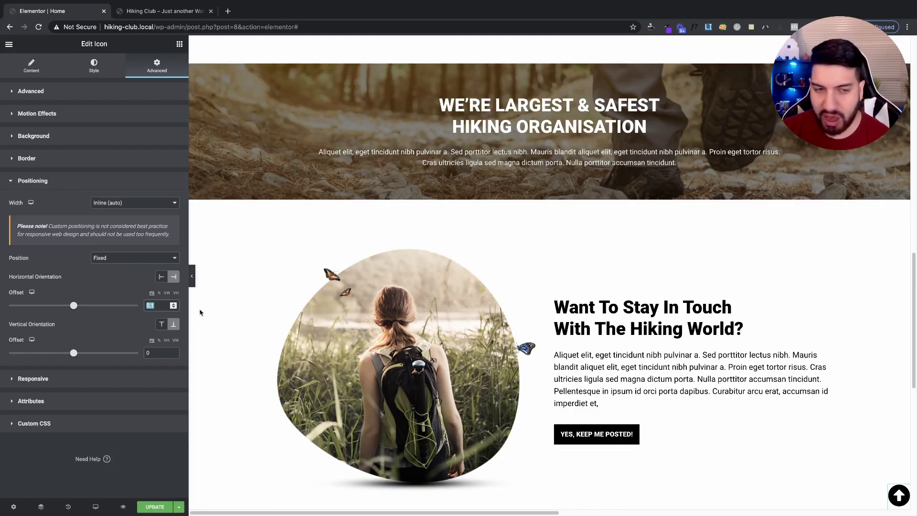
{"action": "type", "text": "1"}
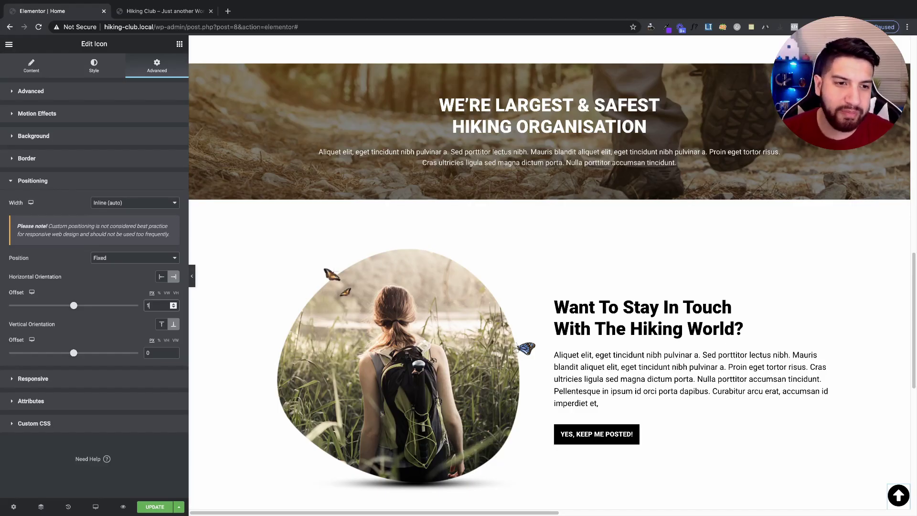
{"action": "left_click", "coordinate": [166, 341]}
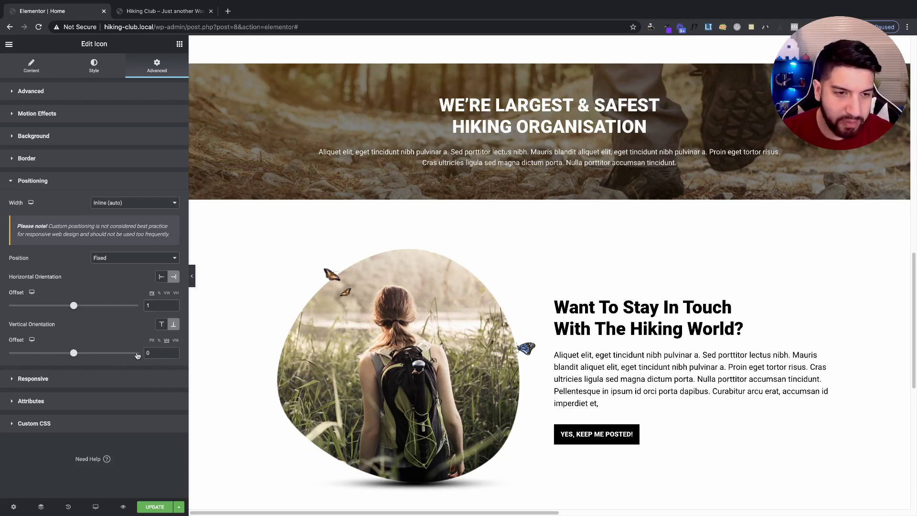
{"action": "left_click", "coordinate": [173, 351]}
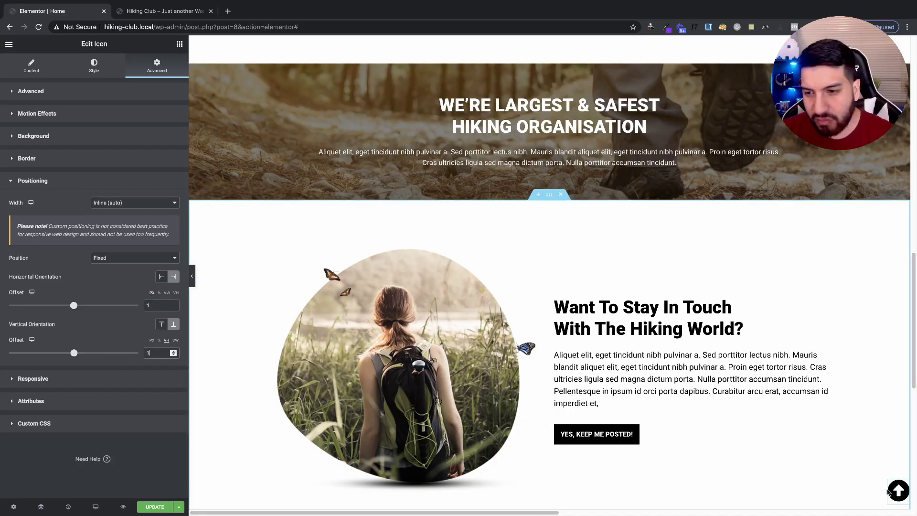
{"action": "left_click", "coordinate": [167, 293]}
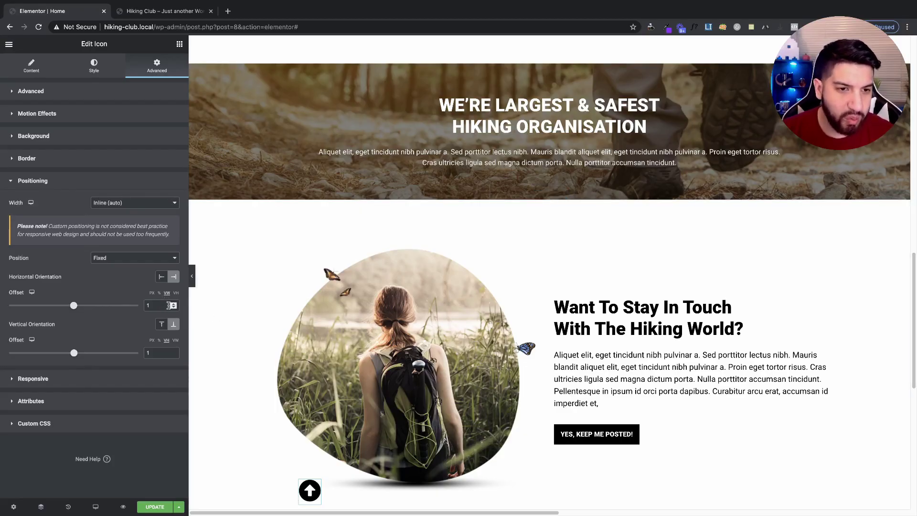
{"action": "left_click", "coordinate": [174, 306]}
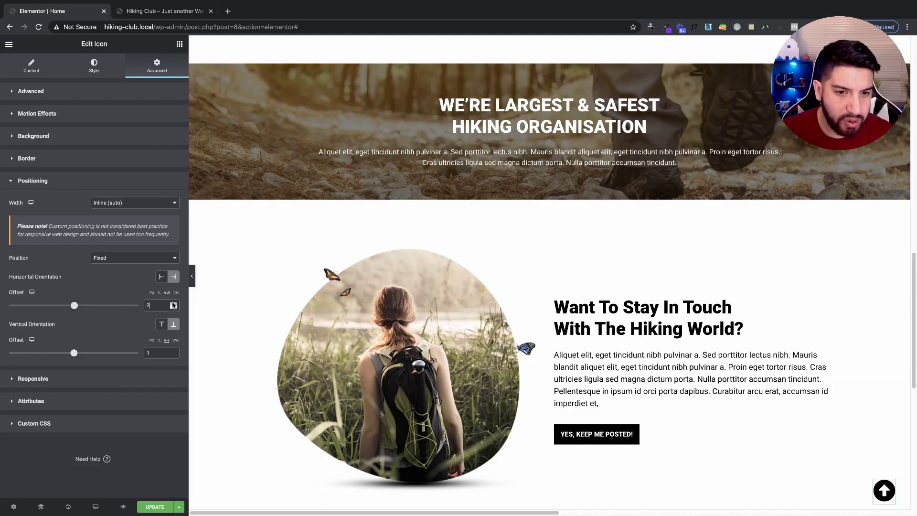
{"action": "left_click", "coordinate": [174, 308]}
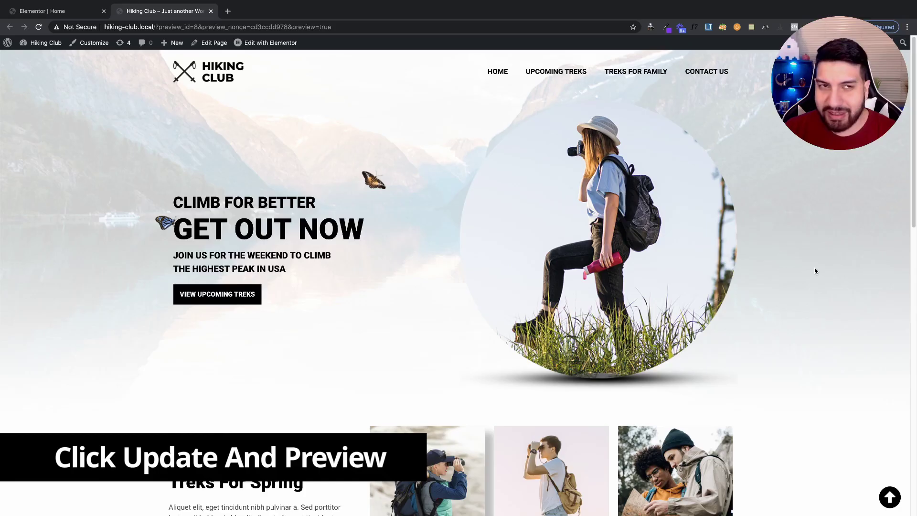
{"action": "scroll", "coordinate": [823, 273], "scroll_direction": "down", "scroll_amount": 8}
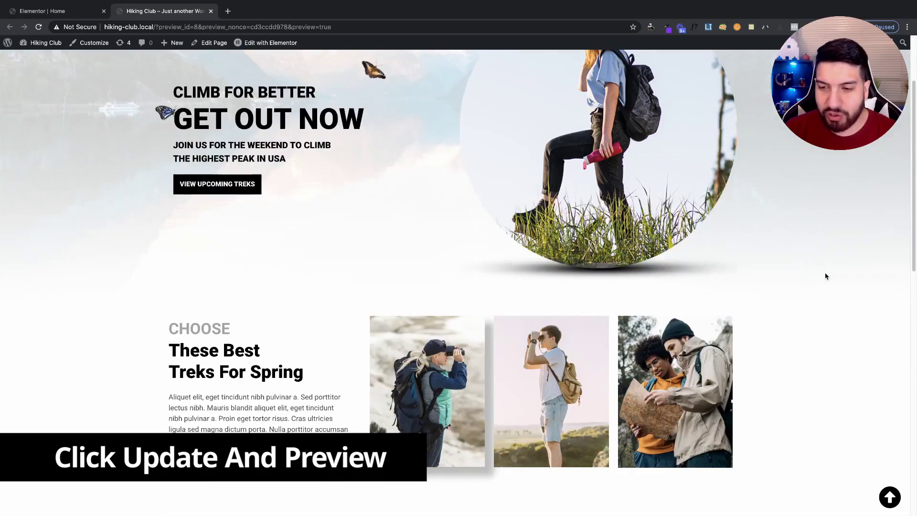
{"action": "scroll", "coordinate": [828, 277], "scroll_direction": "down", "scroll_amount": 7}
{"action": "scroll", "coordinate": [830, 279], "scroll_direction": "up", "scroll_amount": 15}
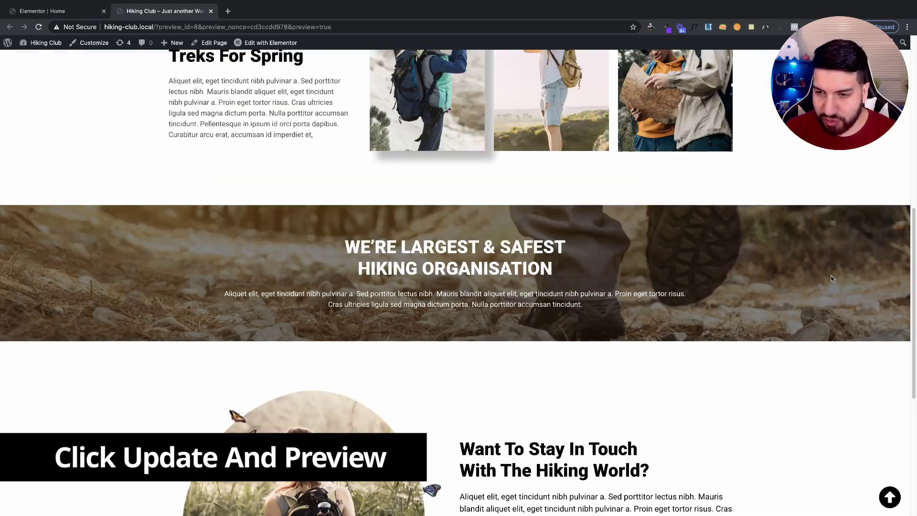
{"action": "scroll", "coordinate": [829, 277], "scroll_direction": "down", "scroll_amount": 9}
{"action": "scroll", "coordinate": [837, 298], "scroll_direction": "up", "scroll_amount": 9}
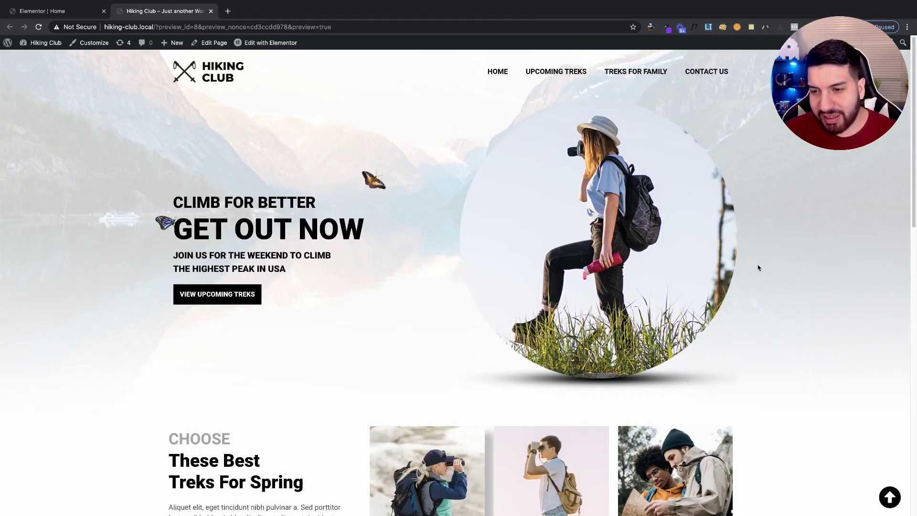
{"action": "right_click", "coordinate": [838, 364]}
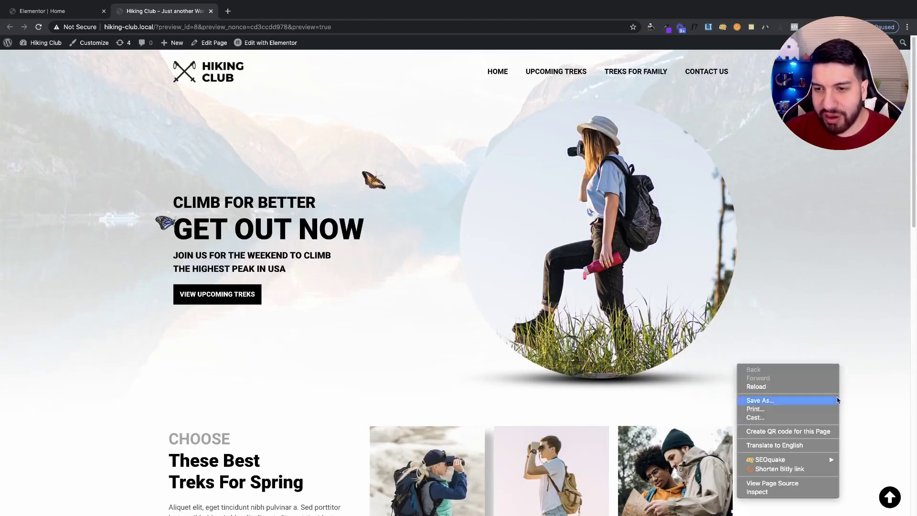
{"action": "left_click", "coordinate": [774, 494]}
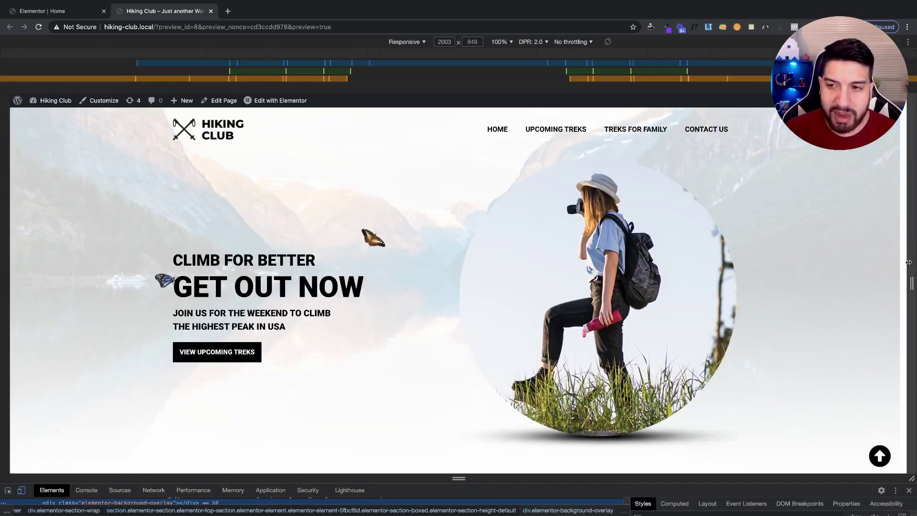
{"action": "left_click_drag", "start_coordinate": [913, 259], "coordinate": [913, 203]}
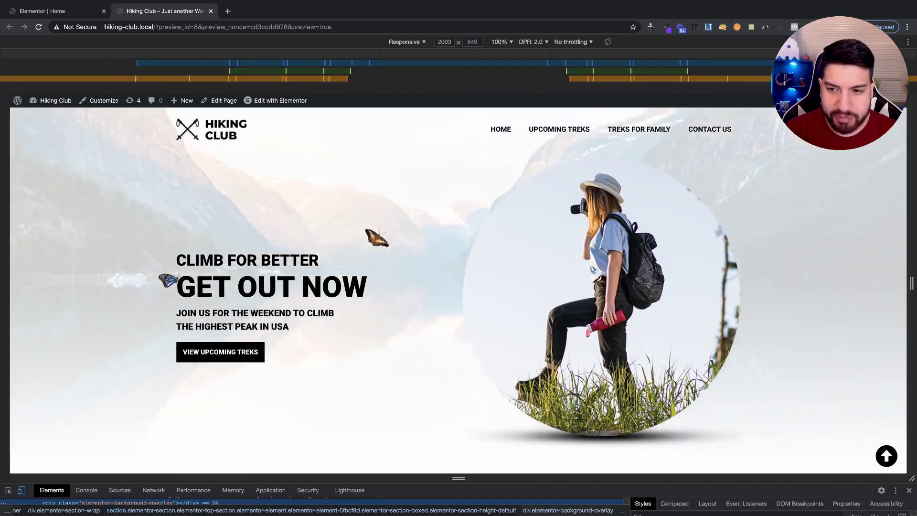
{"action": "left_click", "coordinate": [909, 490]}
{"action": "scroll", "coordinate": [749, 343], "scroll_direction": "down", "scroll_amount": 9}
{"action": "scroll", "coordinate": [749, 343], "scroll_direction": "up", "scroll_amount": 9}
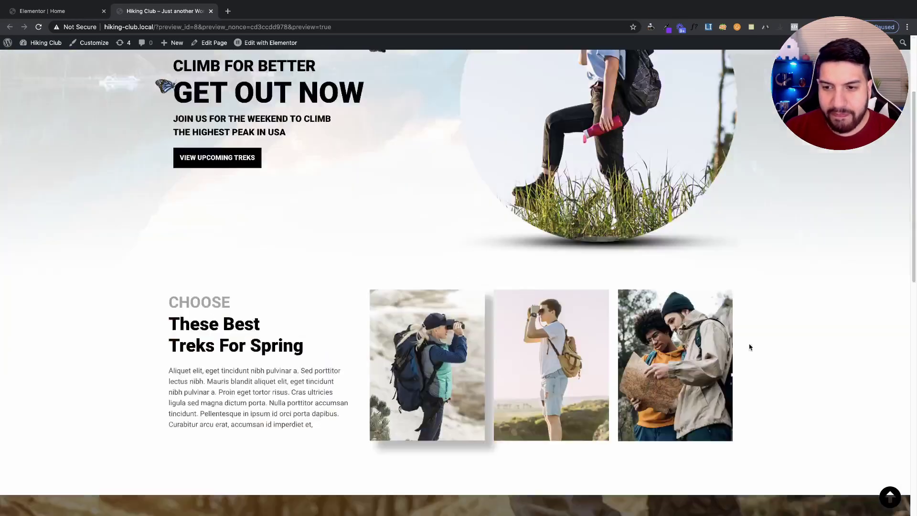
{"action": "scroll", "coordinate": [813, 352], "scroll_direction": "down", "scroll_amount": 13}
{"action": "scroll", "coordinate": [813, 353], "scroll_direction": "up", "scroll_amount": 13}
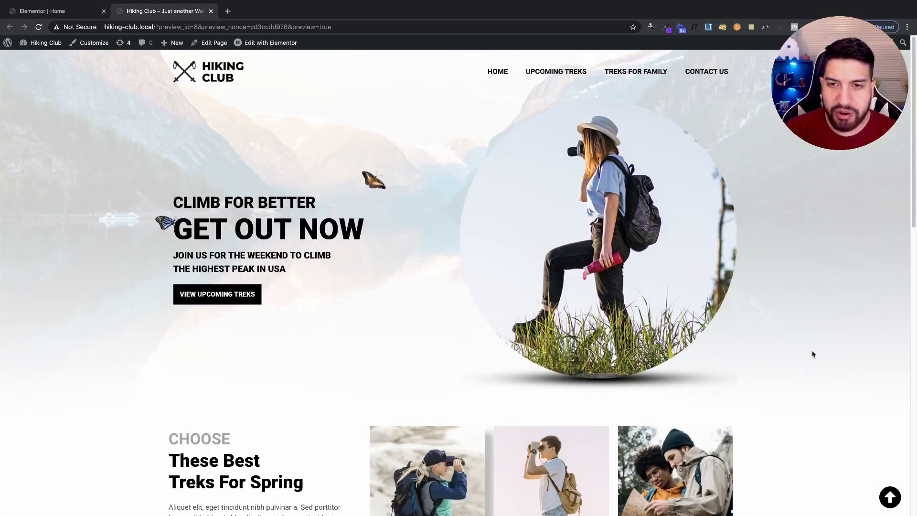
{"action": "scroll", "coordinate": [813, 352], "scroll_direction": "down", "scroll_amount": 18}
{"action": "left_click", "coordinate": [891, 499]}
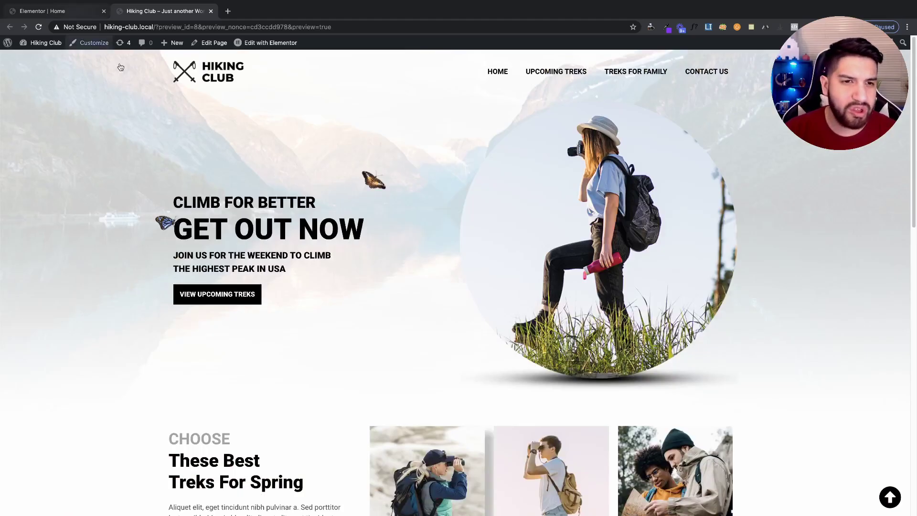
Return to the Elementor tab, scroll to the top, and open the hero section's settings
{"action": "left_click", "coordinate": [60, 11]}
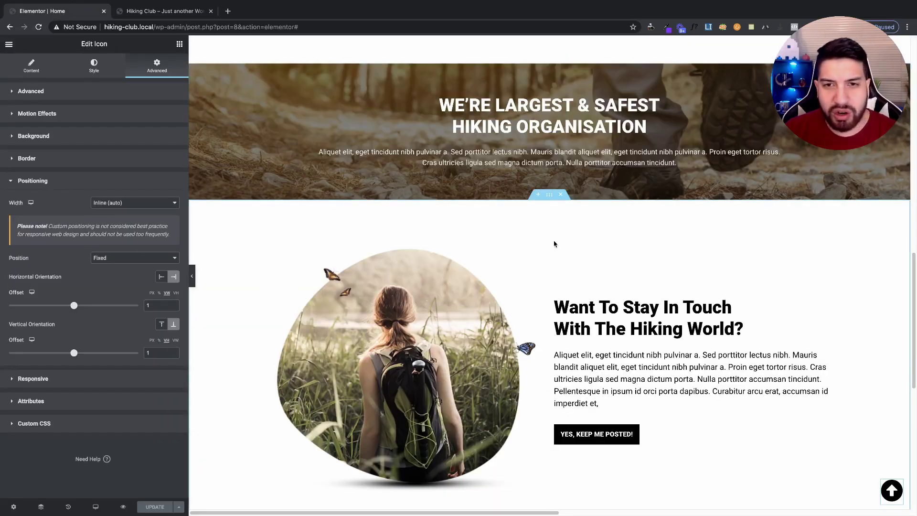
{"action": "scroll", "coordinate": [559, 213], "scroll_direction": "up", "scroll_amount": 4}
{"action": "scroll", "coordinate": [680, 259], "scroll_direction": "up", "scroll_amount": 2}
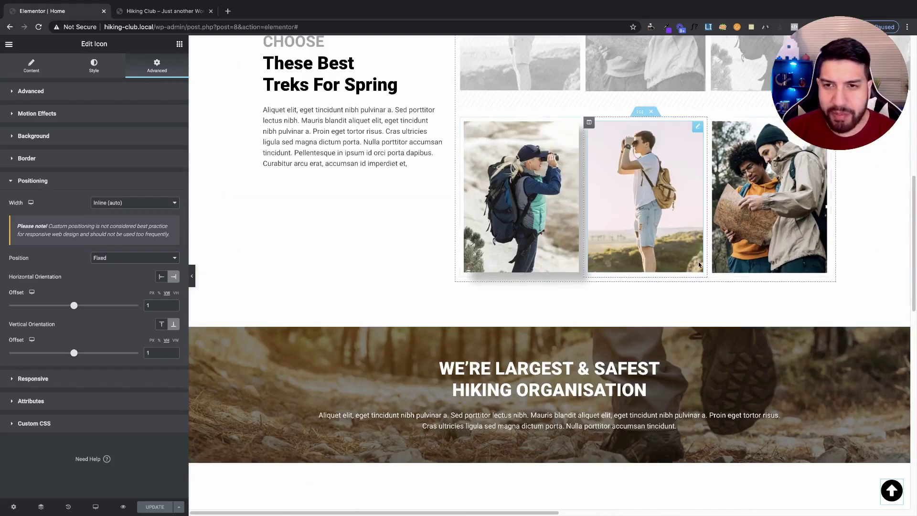
{"action": "scroll", "coordinate": [698, 261], "scroll_direction": "down", "scroll_amount": 14}
{"action": "scroll", "coordinate": [698, 264], "scroll_direction": "up", "scroll_amount": 4}
{"action": "scroll", "coordinate": [698, 263], "scroll_direction": "up", "scroll_amount": 15}
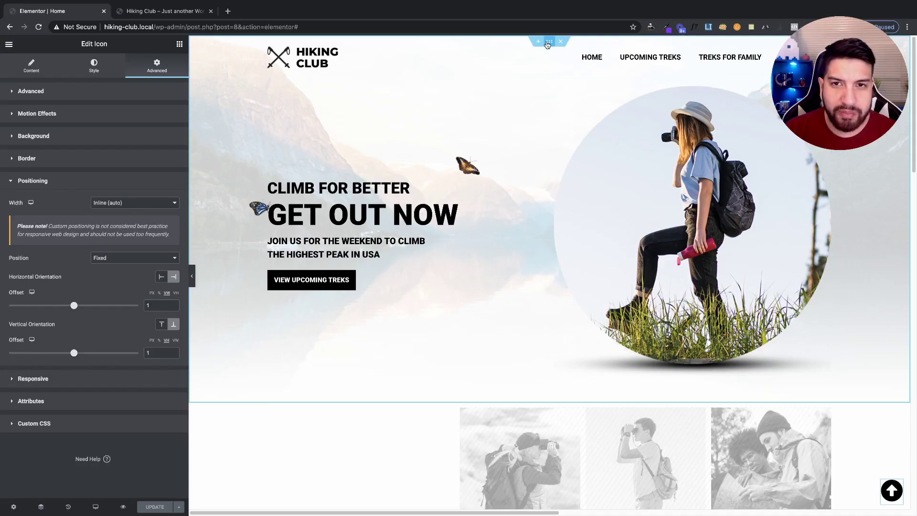
{"action": "left_click", "coordinate": [548, 43]}
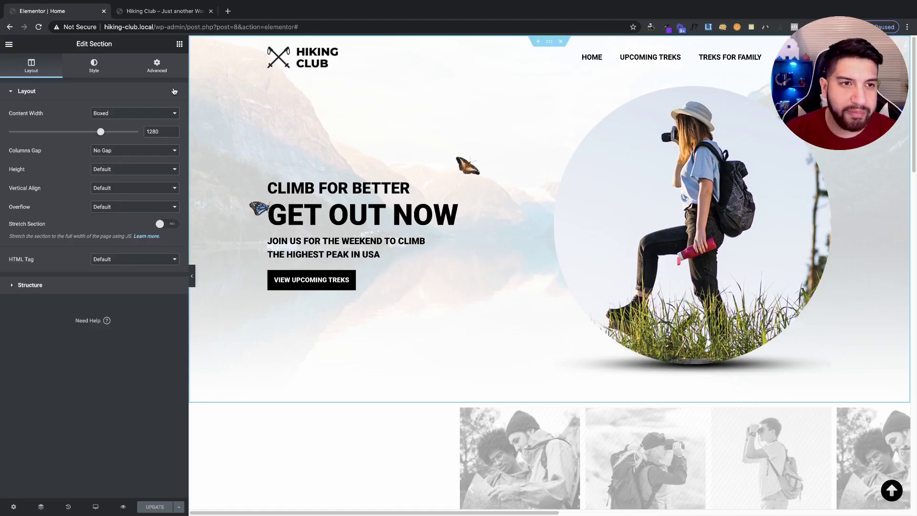
Enter 'scrollup' as the top section's CSS ID in its Advanced settings
{"action": "left_click", "coordinate": [149, 69]}
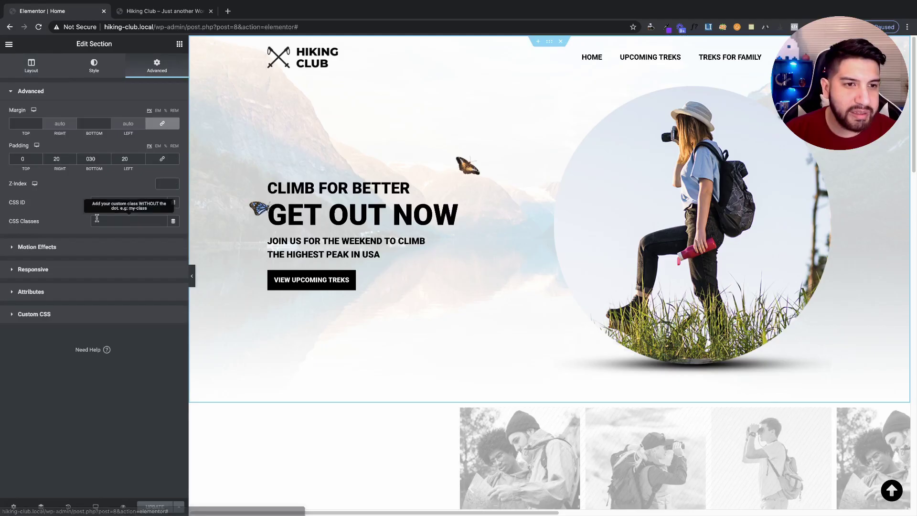
{"action": "left_click", "coordinate": [98, 203]}
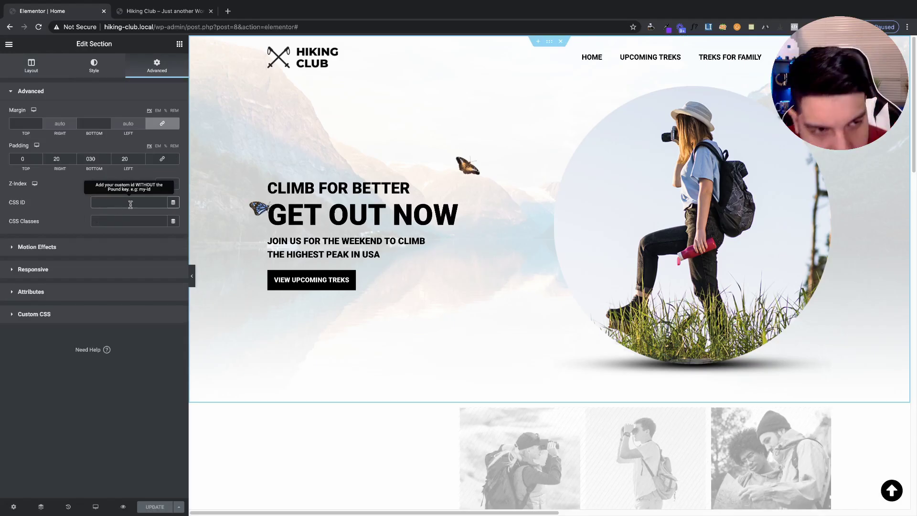
{"action": "type", "text": "scr"}
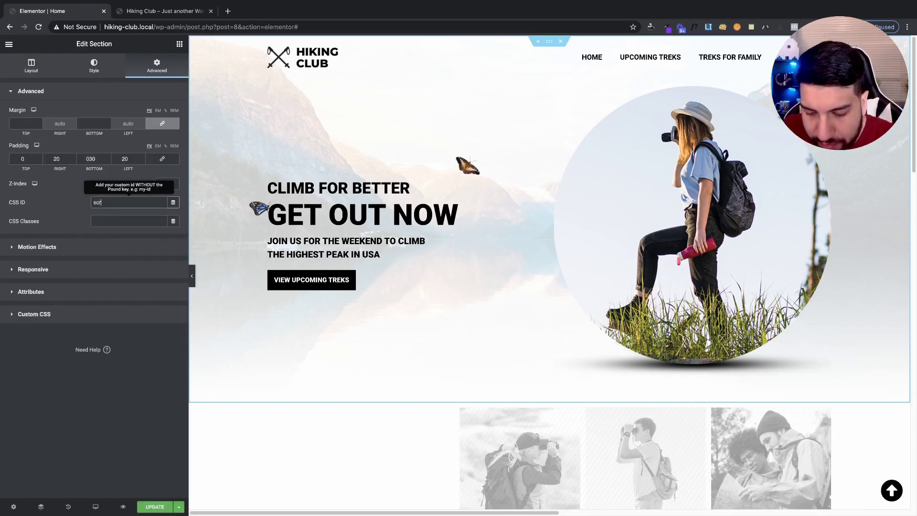
{"action": "type", "text": "oll"}
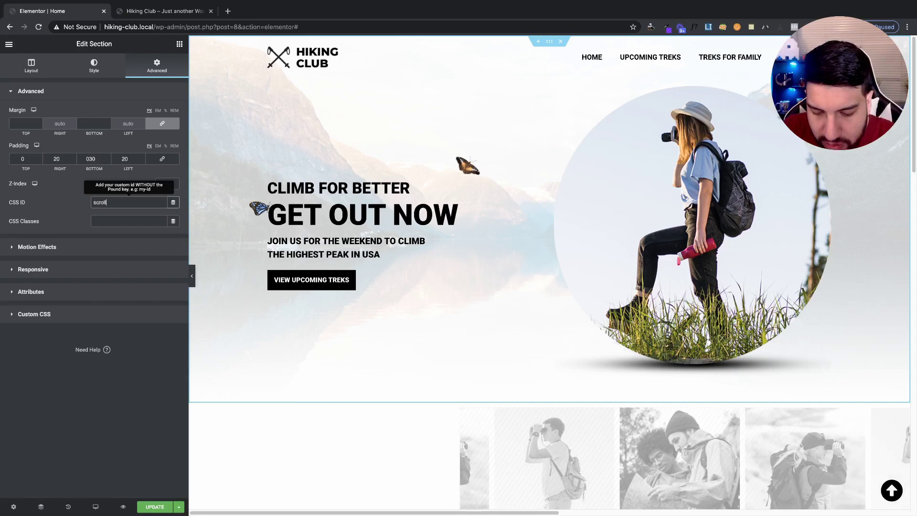
{"action": "type", "text": "up"}
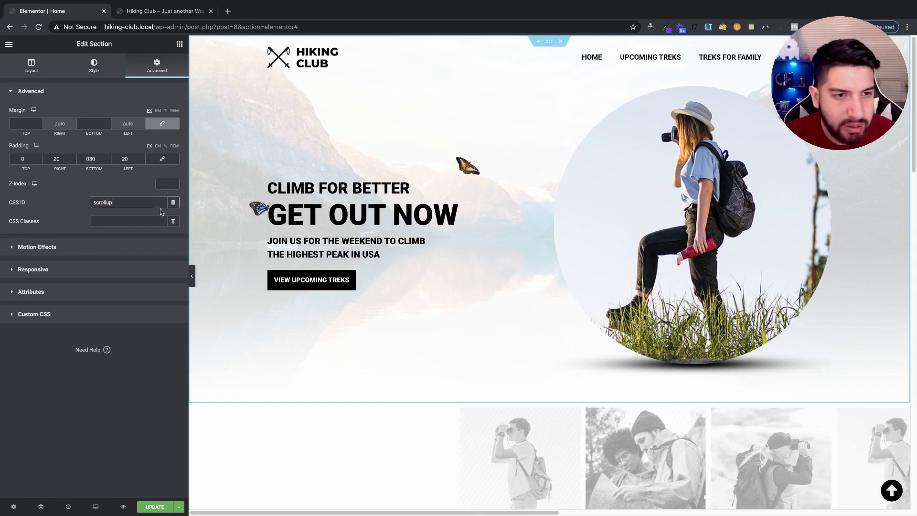
{"action": "scroll", "coordinate": [472, 266], "scroll_direction": "down", "scroll_amount": 1}
{"action": "scroll", "coordinate": [471, 266], "scroll_direction": "down", "scroll_amount": 20}
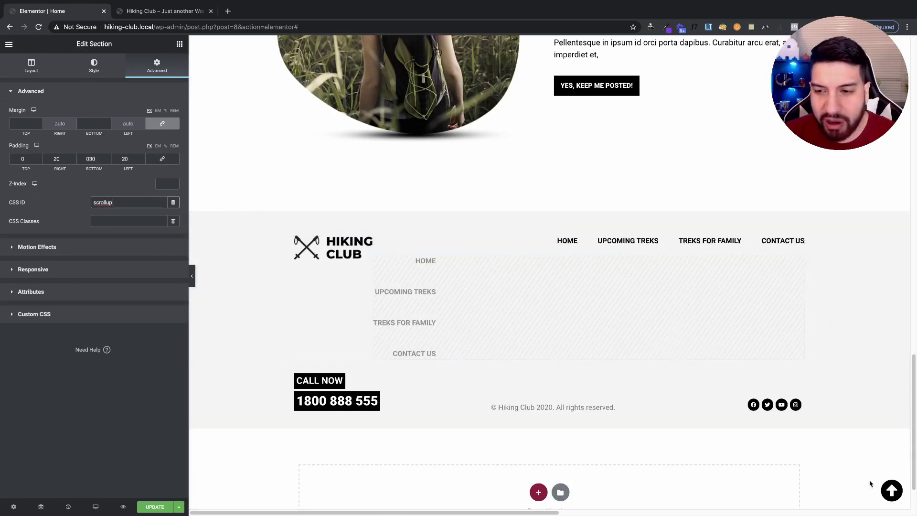
Link the up-arrow icon to '#scrollup' and click it to test the jump
{"action": "left_click", "coordinate": [898, 491]}
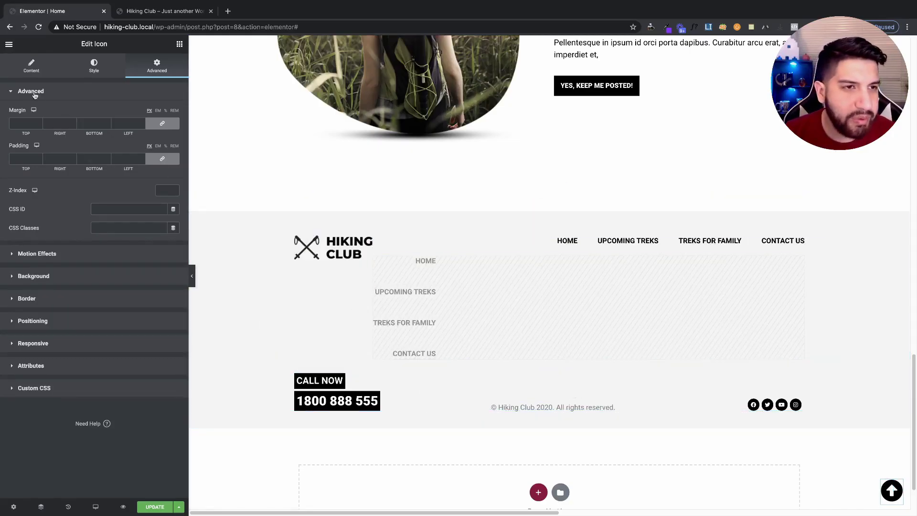
{"action": "left_click", "coordinate": [31, 66]}
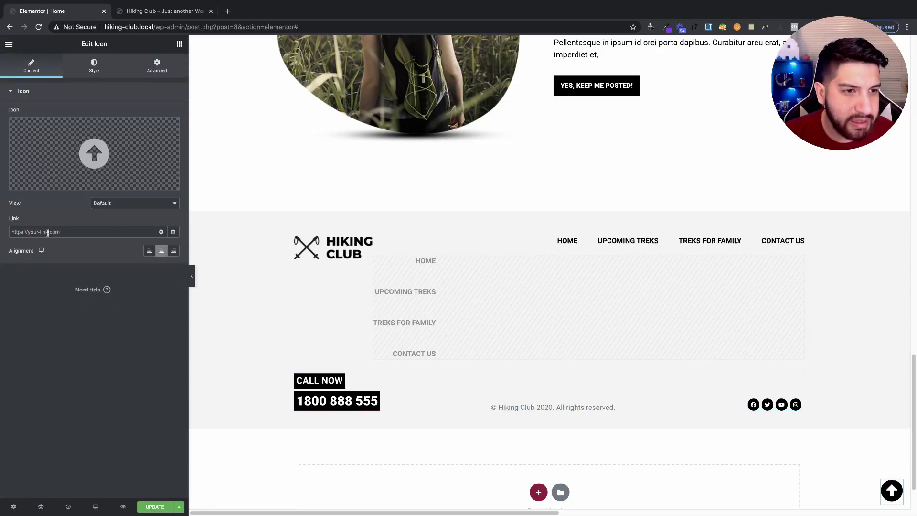
{"action": "left_click", "coordinate": [46, 233]}
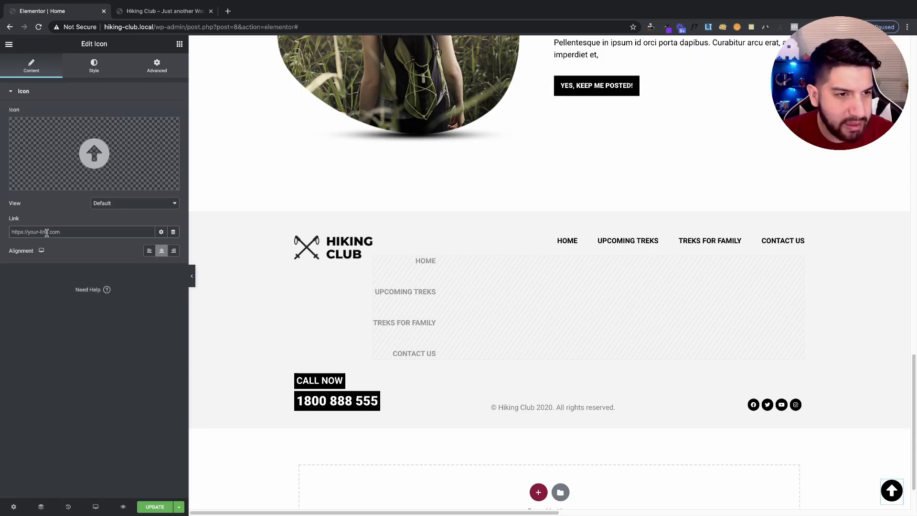
{"action": "type", "text": "#scr"}
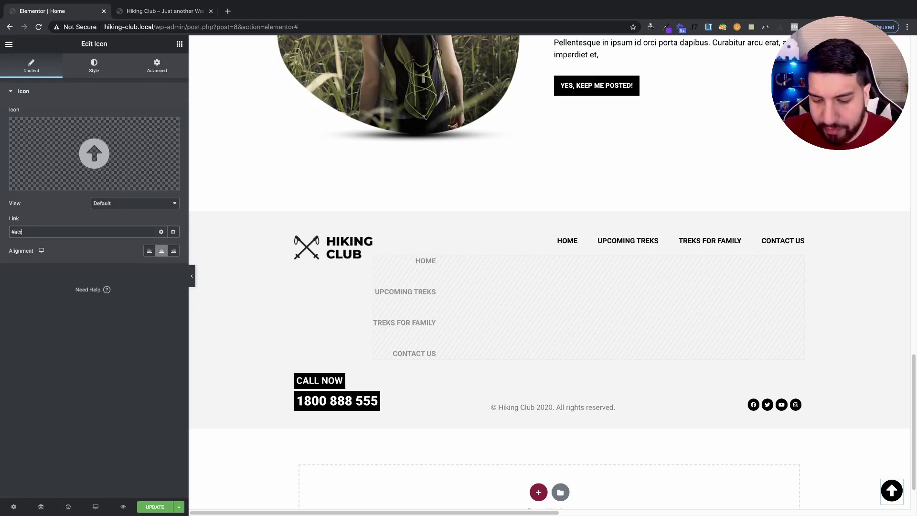
{"action": "type", "text": "ollup"}
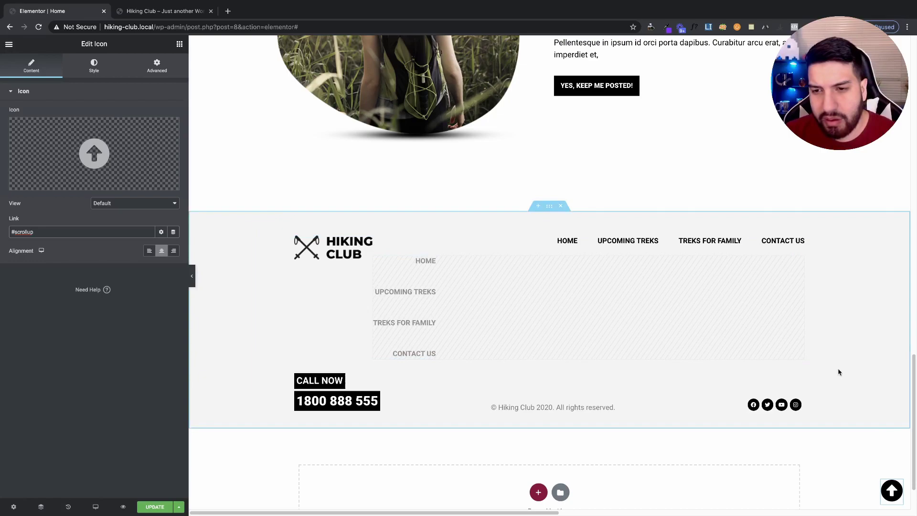
{"action": "left_click", "coordinate": [896, 486]}
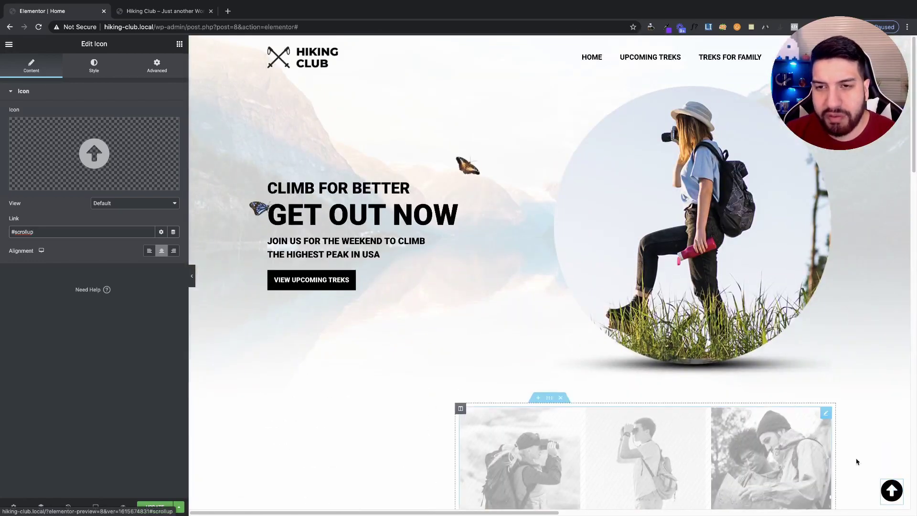
{"action": "scroll", "coordinate": [605, 231], "scroll_direction": "down", "scroll_amount": 15}
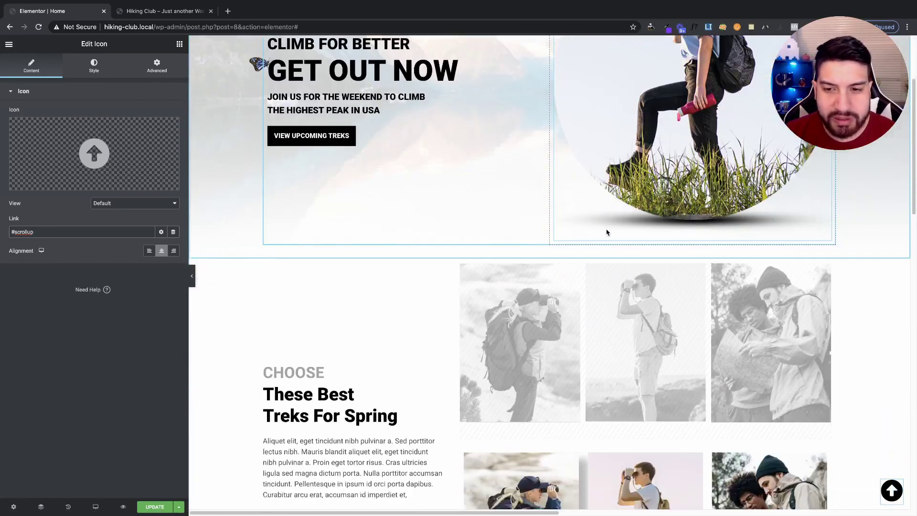
{"action": "scroll", "coordinate": [618, 236], "scroll_direction": "down", "scroll_amount": 7}
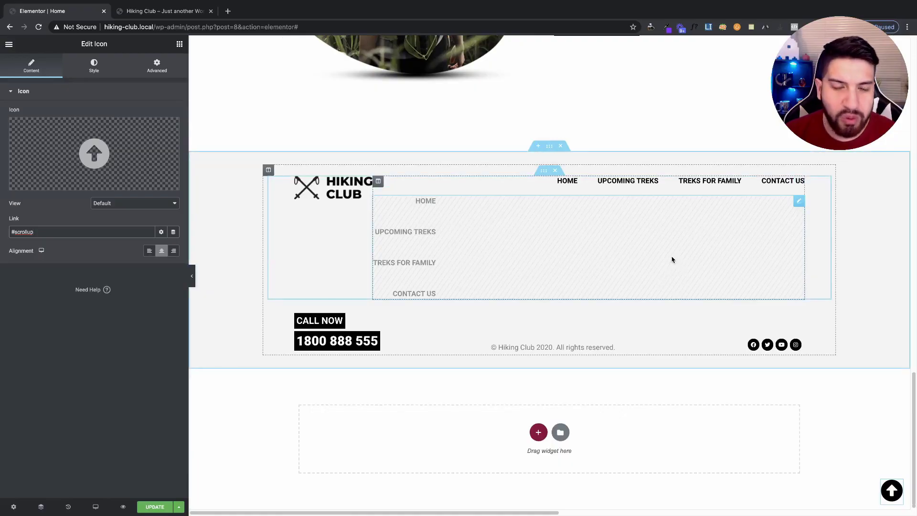
{"action": "scroll", "coordinate": [630, 243], "scroll_direction": "up", "scroll_amount": 1}
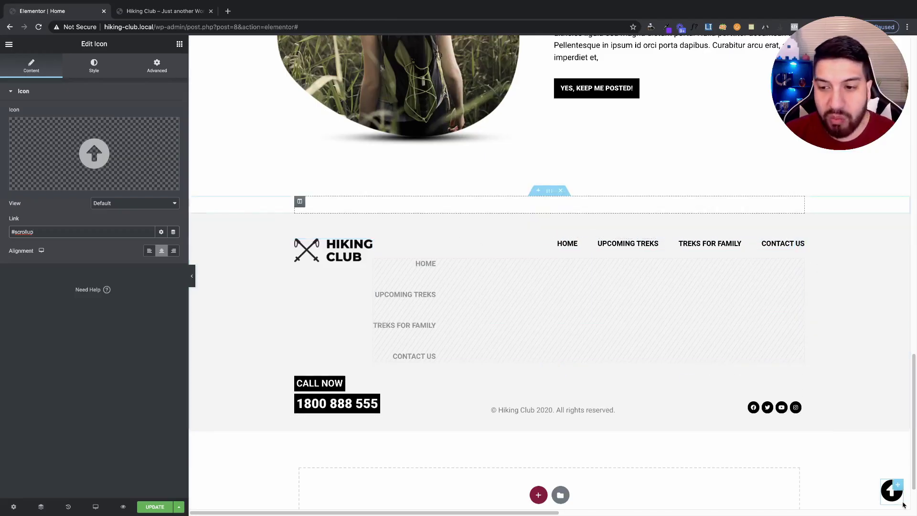
{"action": "scroll", "coordinate": [785, 435], "scroll_direction": "up", "scroll_amount": 1}
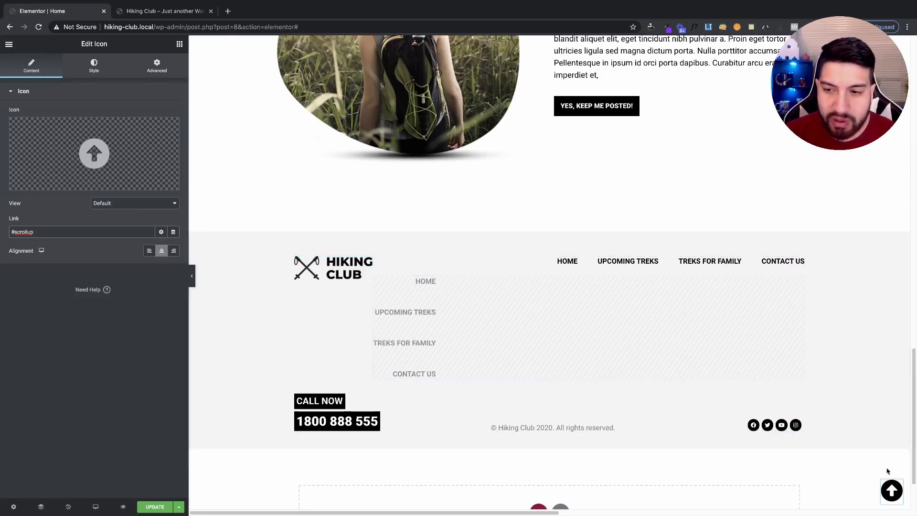
{"action": "right_click", "coordinate": [899, 490]}
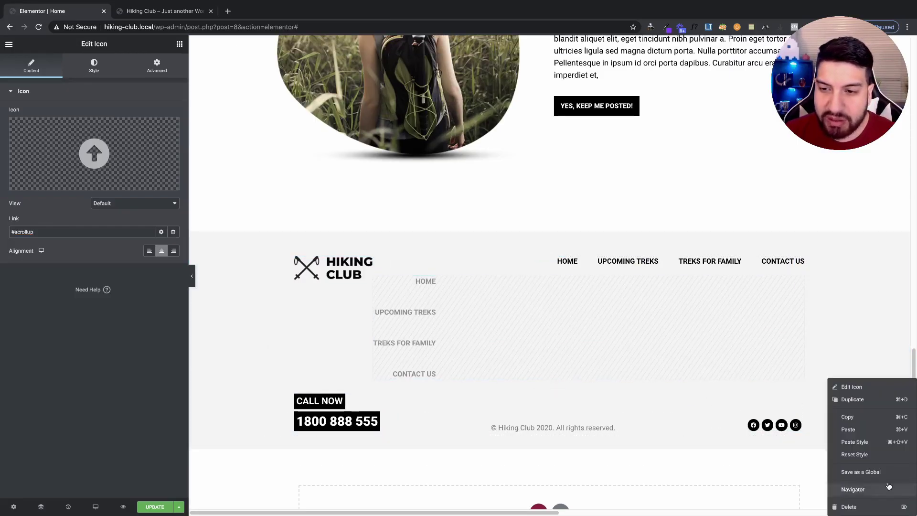
{"action": "left_click", "coordinate": [845, 418]}
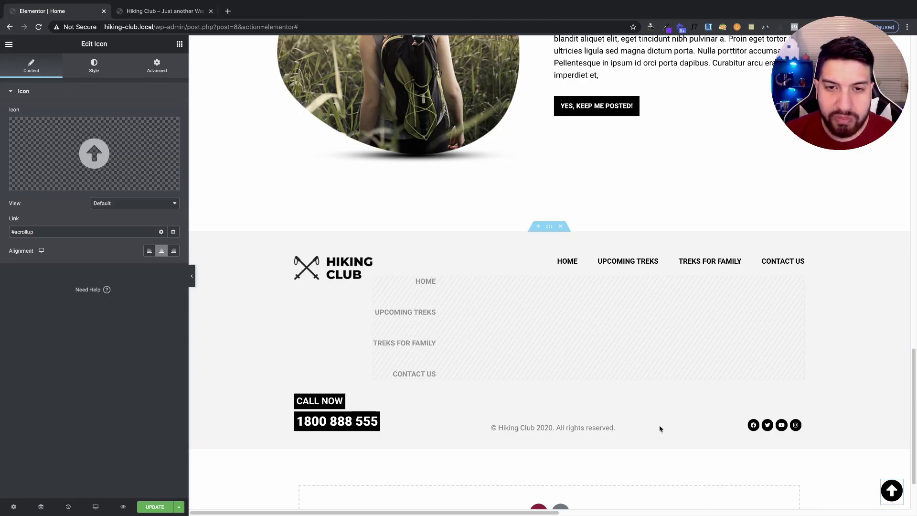
{"action": "left_click", "coordinate": [549, 226]}
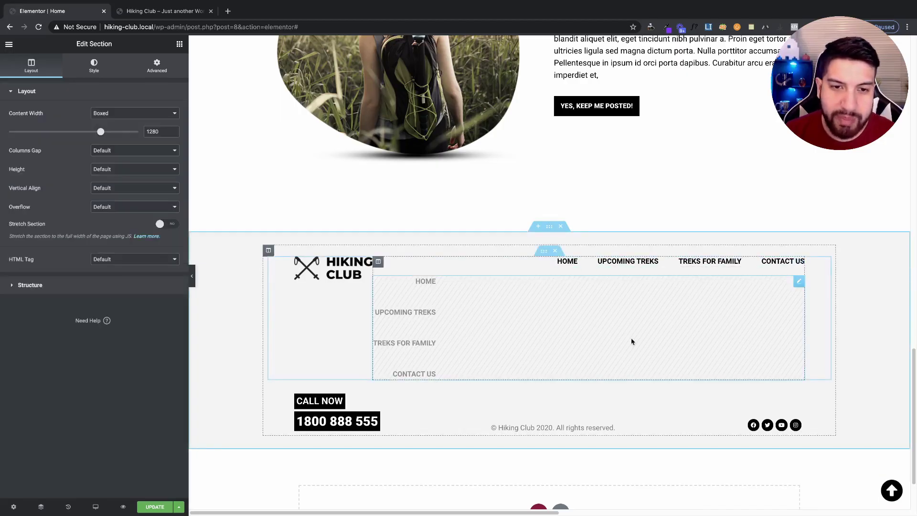
{"action": "scroll", "coordinate": [789, 402], "scroll_direction": "up", "scroll_amount": 7}
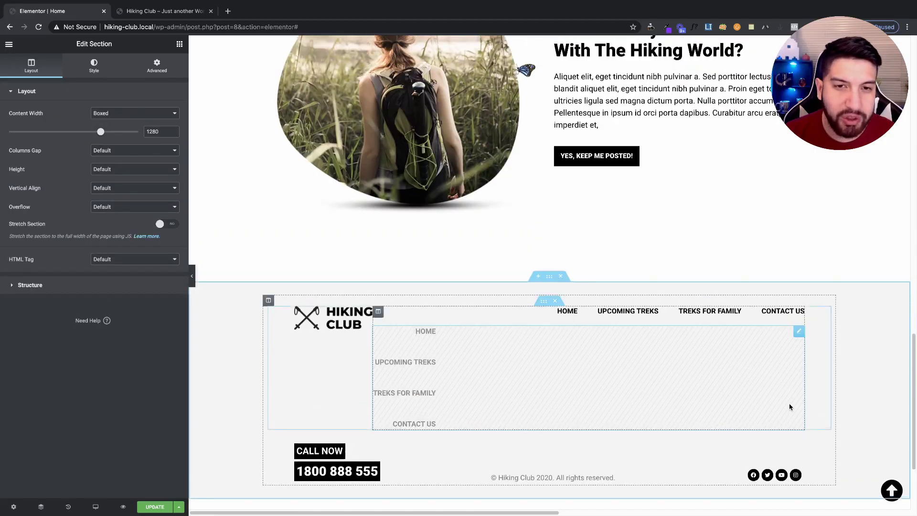
{"action": "scroll", "coordinate": [788, 397], "scroll_direction": "up", "scroll_amount": 15}
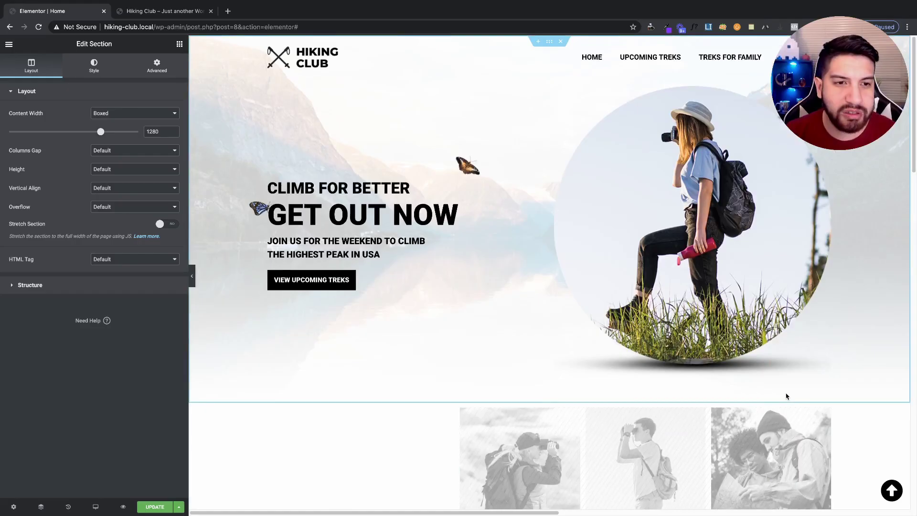
Save the page and check in the live preview that the up-arrow jumps back to the top hero
{"action": "left_click", "coordinate": [155, 507]}
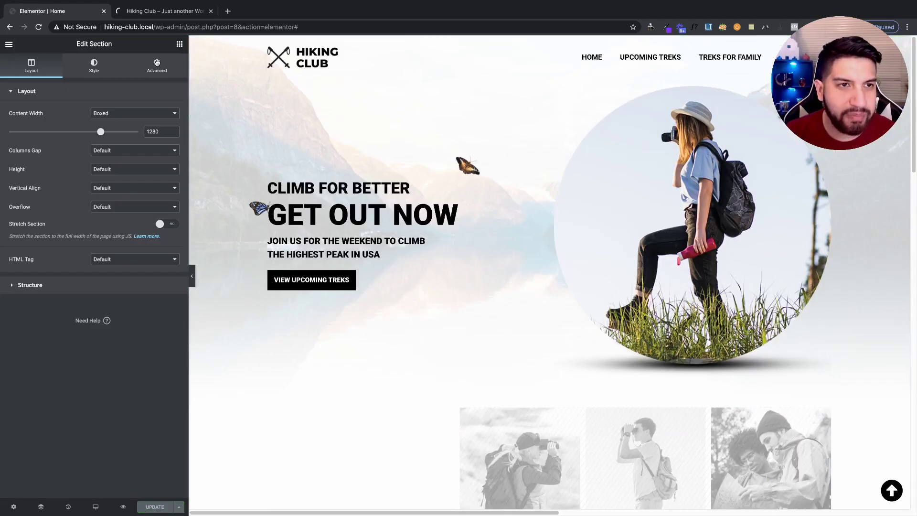
{"action": "left_click", "coordinate": [123, 506]}
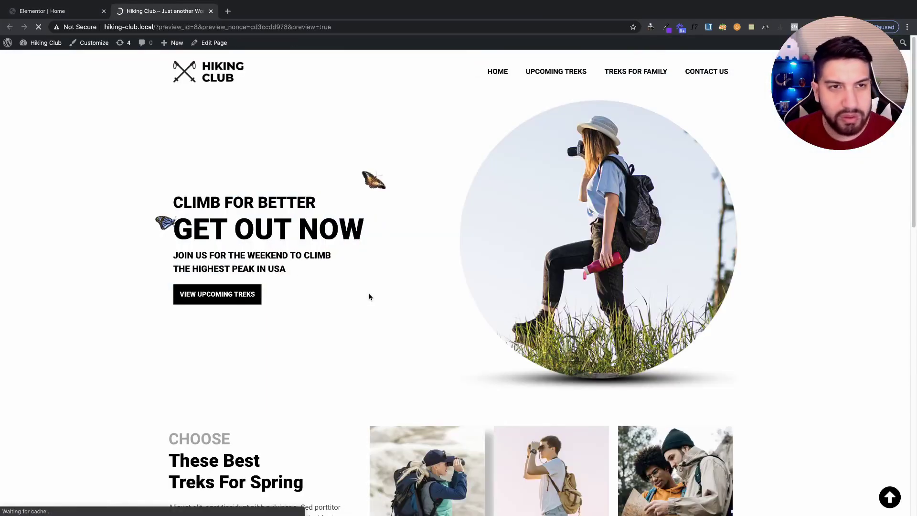
{"action": "scroll", "coordinate": [860, 494], "scroll_direction": "down", "scroll_amount": 20}
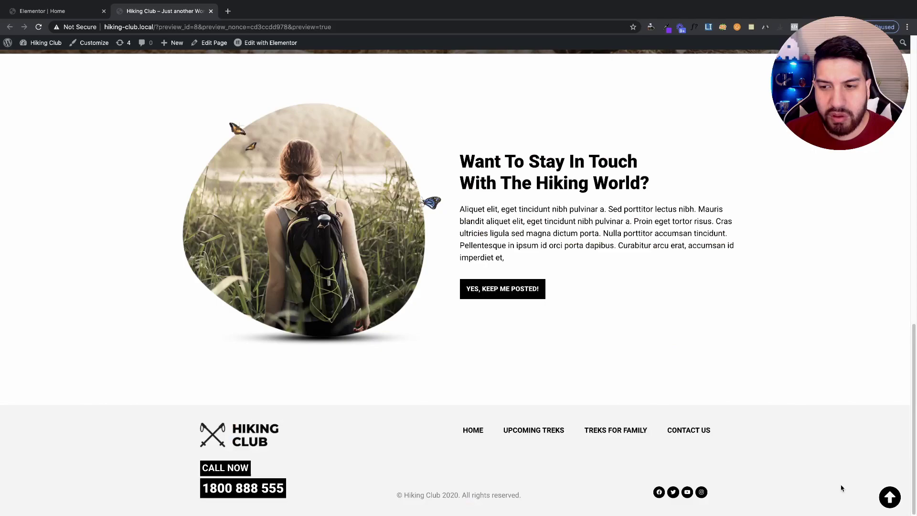
{"action": "left_click", "coordinate": [888, 500]}
Repeat the up-arrow test from the footer, then bring up the page's context menu
{"action": "scroll", "coordinate": [888, 501], "scroll_direction": "down", "scroll_amount": 20}
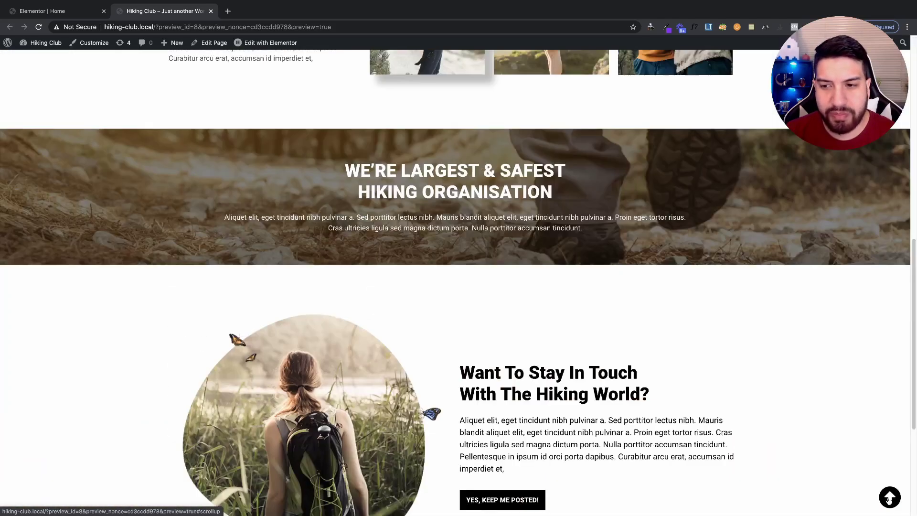
{"action": "left_click", "coordinate": [888, 499]}
{"action": "right_click", "coordinate": [833, 386]}
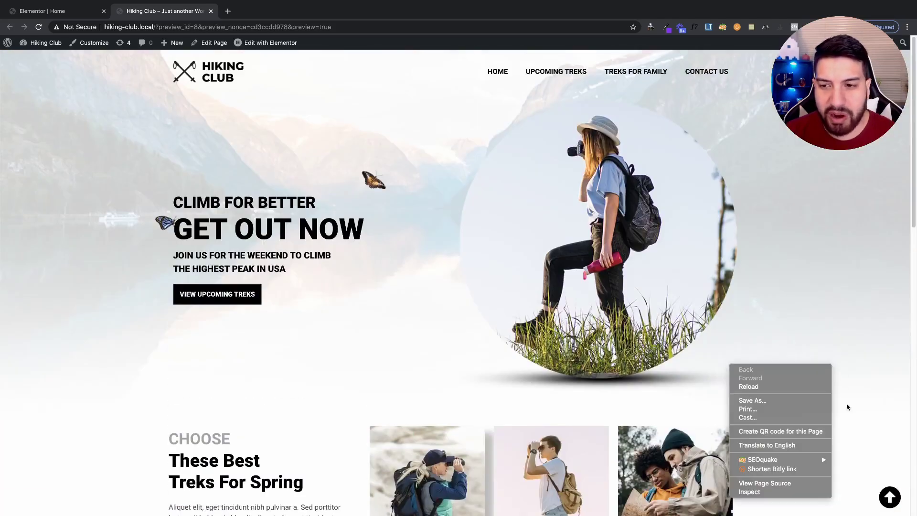
Open Inspect and narrow the preview to 1006 px; the up-arrow still returns to the top
{"action": "left_click", "coordinate": [775, 492]}
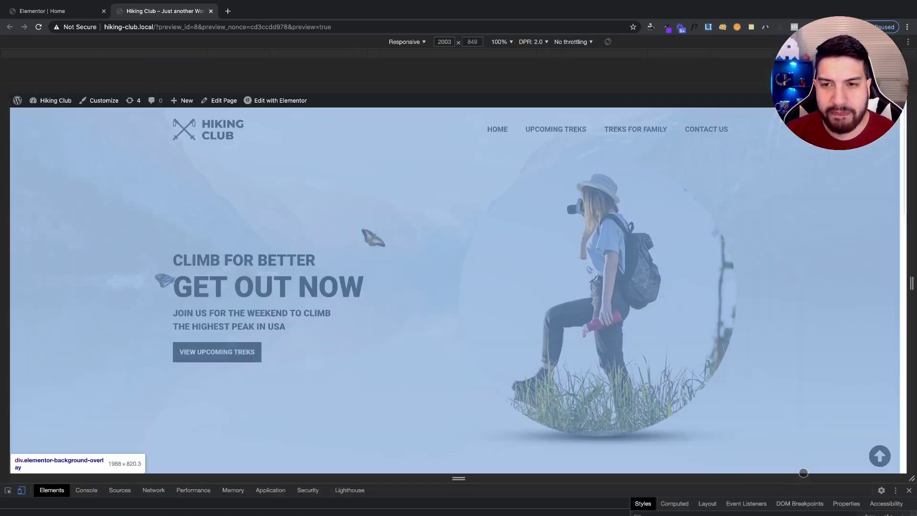
{"action": "left_click_drag", "start_coordinate": [902, 378], "coordinate": [671, 353]}
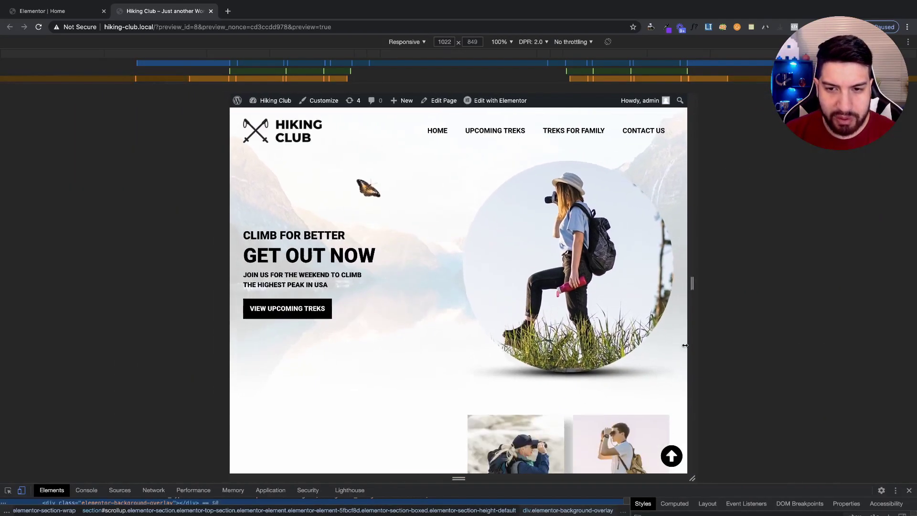
{"action": "scroll", "coordinate": [601, 404], "scroll_direction": "down", "scroll_amount": 15}
{"action": "left_click", "coordinate": [668, 456]}
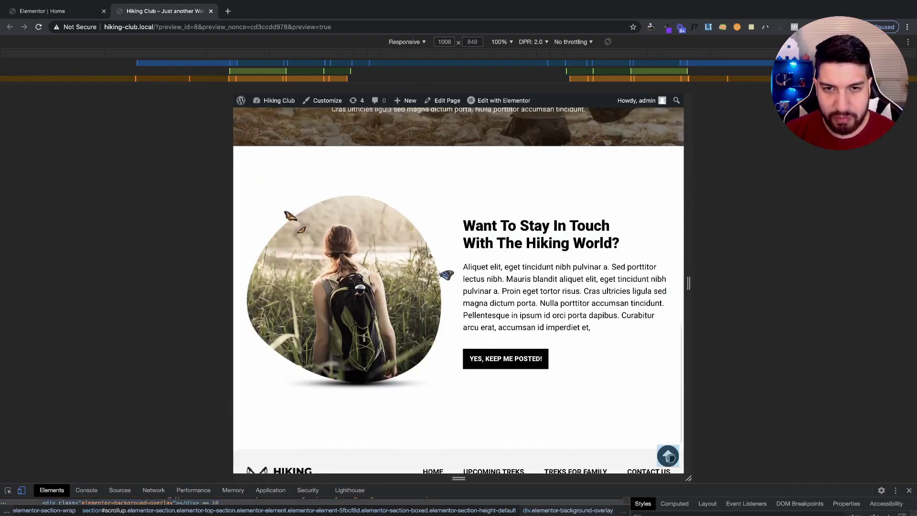
Narrow the preview further to 663 px and confirm the up-arrow still scrolls to the top
{"action": "scroll", "coordinate": [620, 420], "scroll_direction": "down", "scroll_amount": 10}
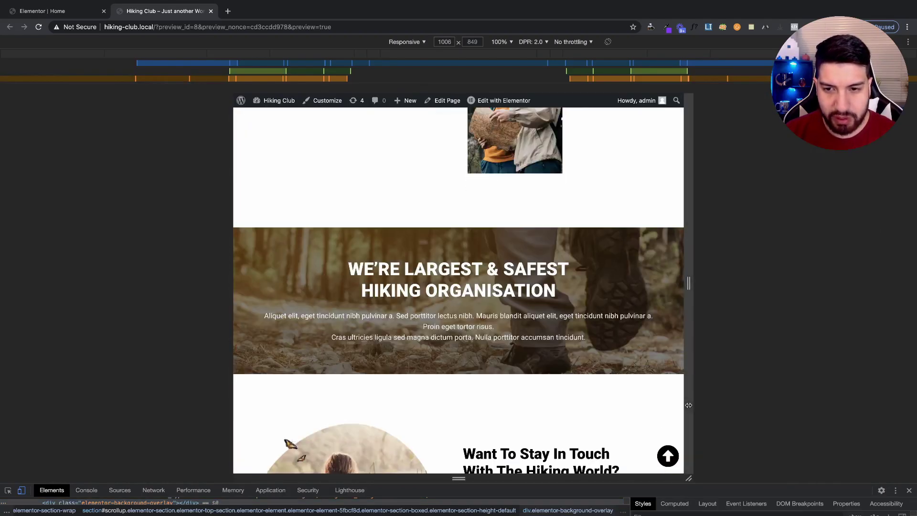
{"action": "left_click_drag", "start_coordinate": [688, 358], "coordinate": [612, 363]}
{"action": "scroll", "coordinate": [592, 430], "scroll_direction": "down", "scroll_amount": 15}
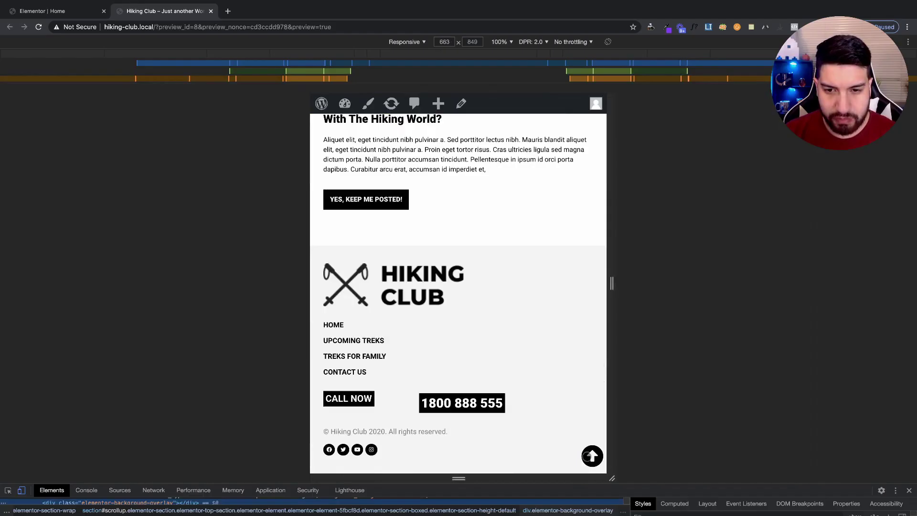
{"action": "left_click", "coordinate": [592, 456]}
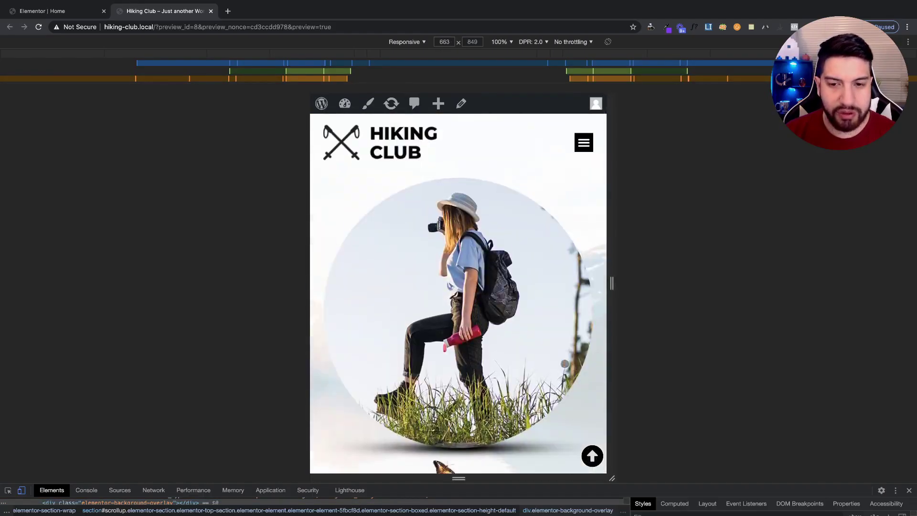
Close the developer tools to return to the full-width desktop preview
{"action": "left_click", "coordinate": [909, 490]}
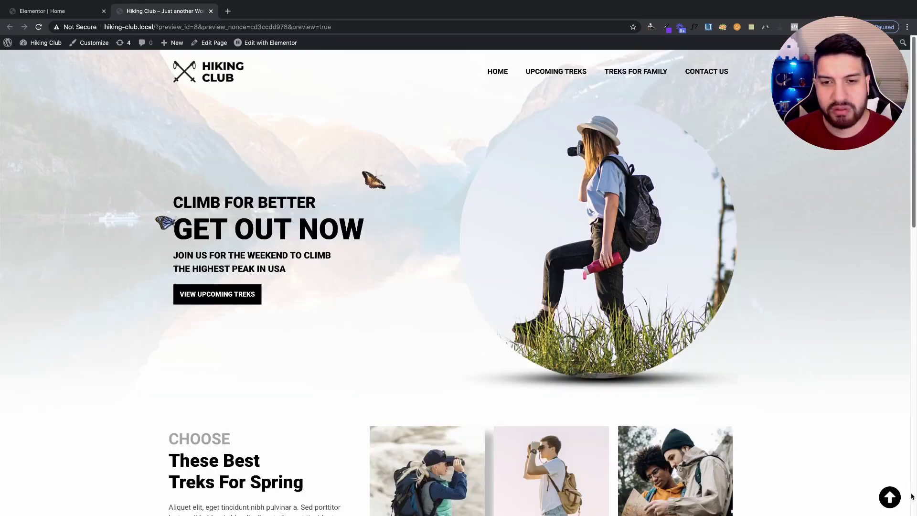